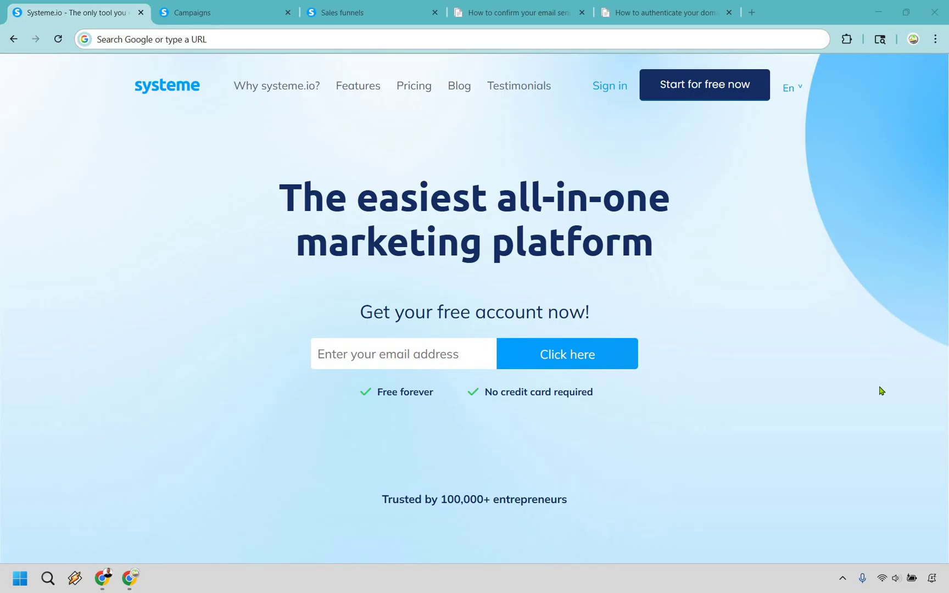
Start a new email campaign in Systeme.io, naming it Email Campaign and choosing the available sender email address
{"action": "key", "text": "ctrl+Tab"}
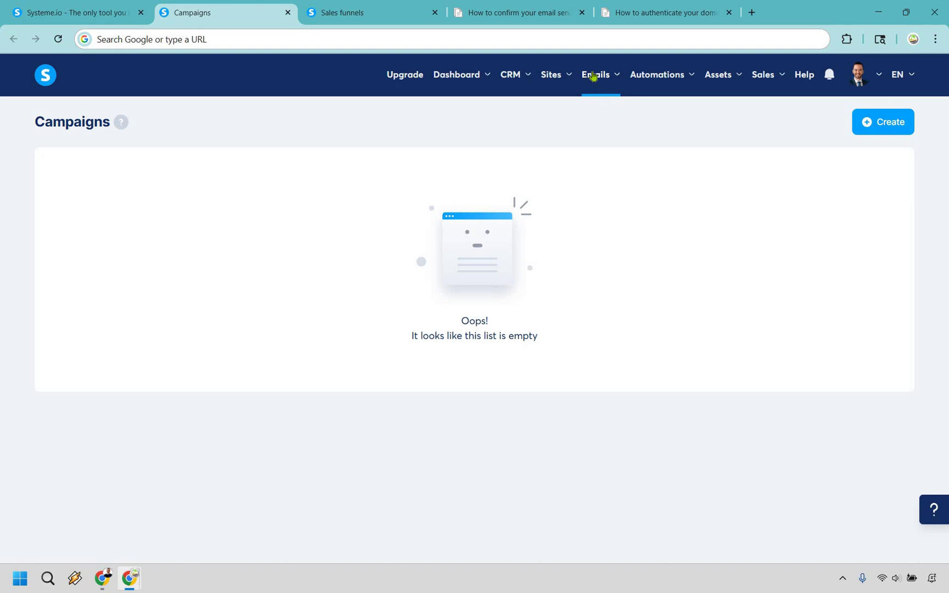
{"action": "mouse_move", "coordinate": [595, 82]}
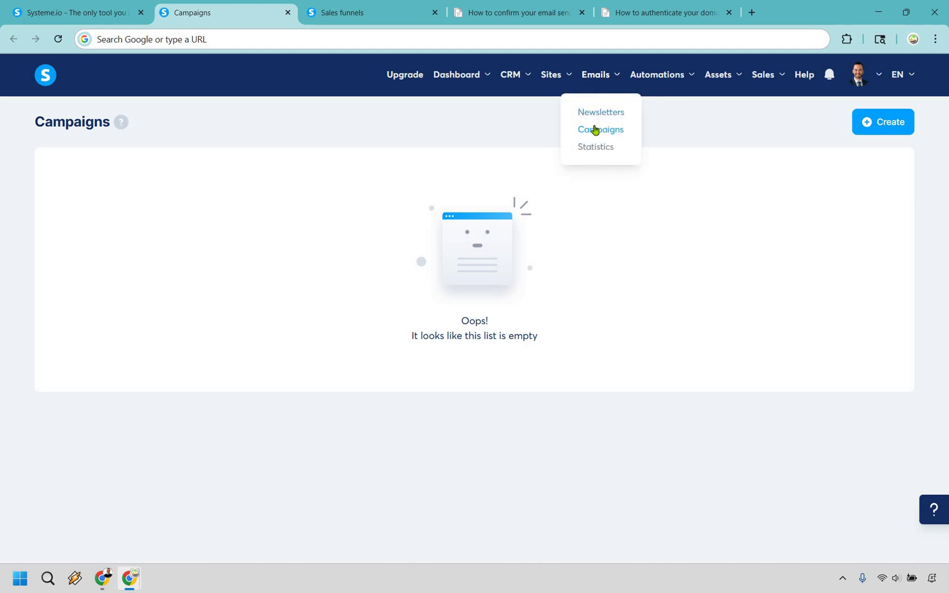
{"action": "left_click", "coordinate": [881, 125]}
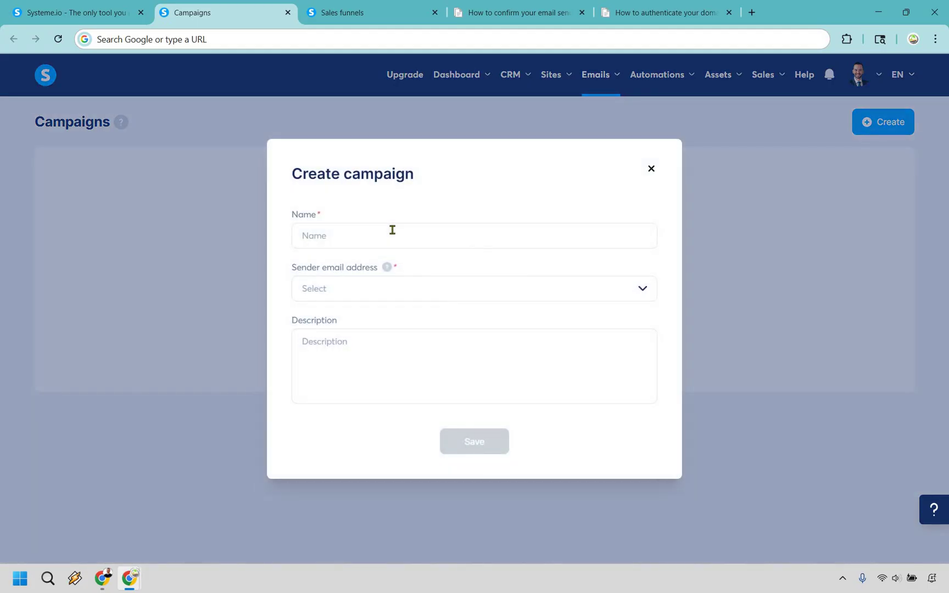
{"action": "left_click", "coordinate": [392, 230]}
{"action": "type", "text": "E"}
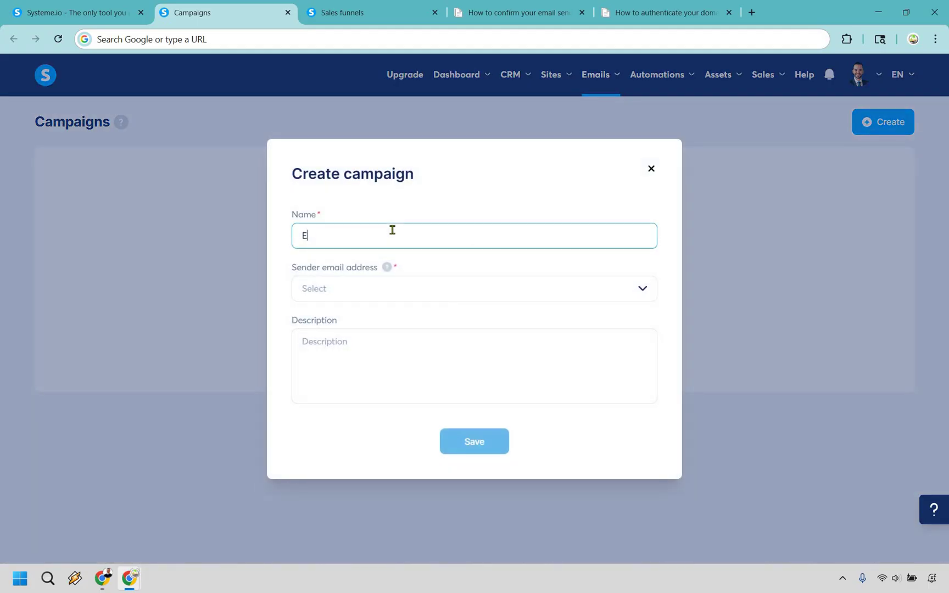
{"action": "type", "text": "mail Campaign"}
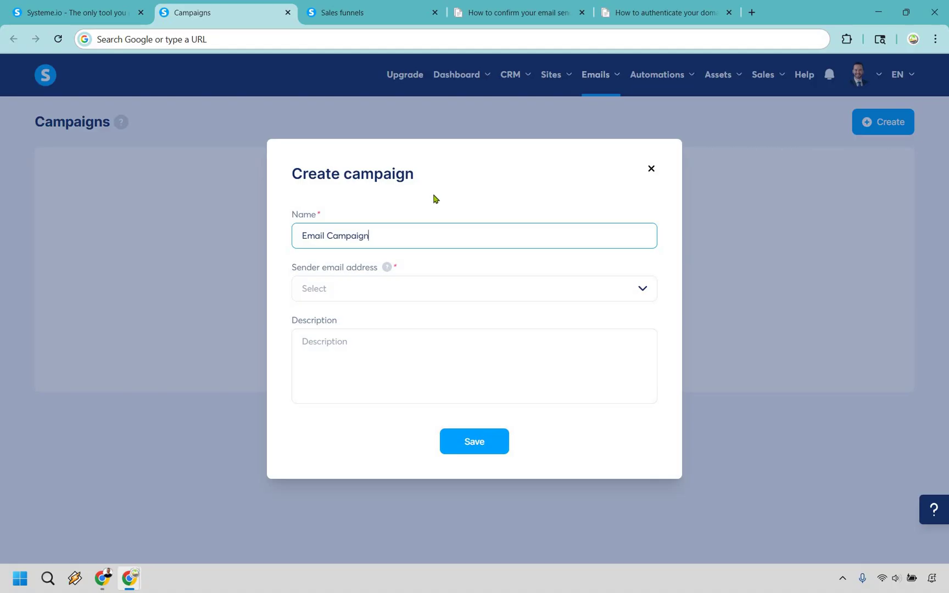
{"action": "left_click", "coordinate": [380, 297]}
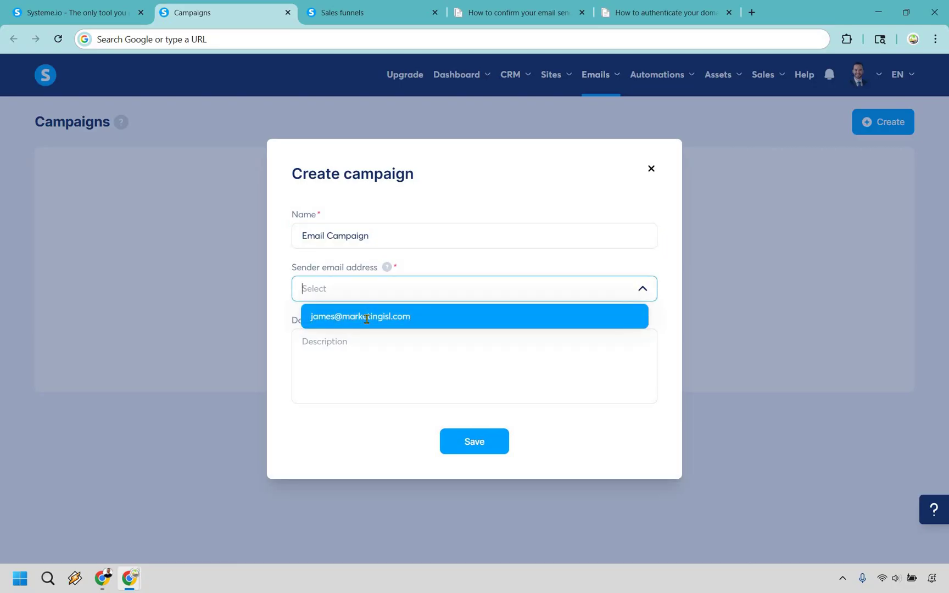
{"action": "key", "text": "Return"}
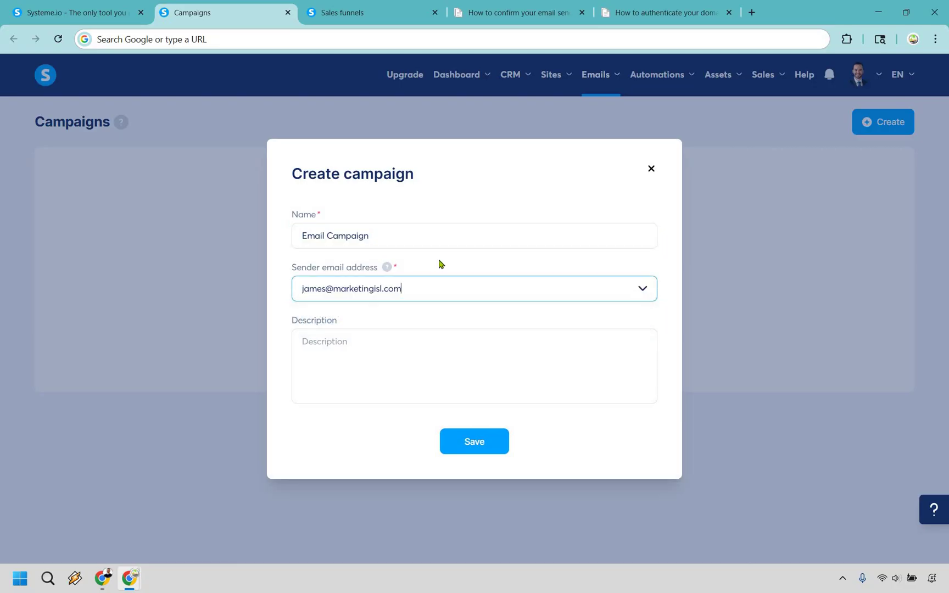
{"action": "left_click", "coordinate": [440, 264]}
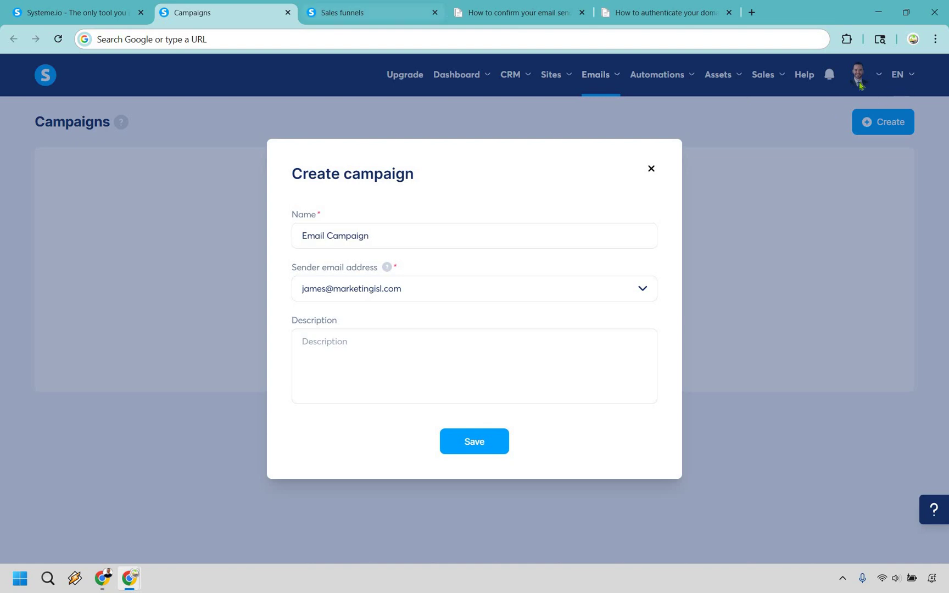
Open the account's email settings and review the Domains, Verified email addresses and Sender sections
{"action": "key", "text": "ctrl+Tab"}
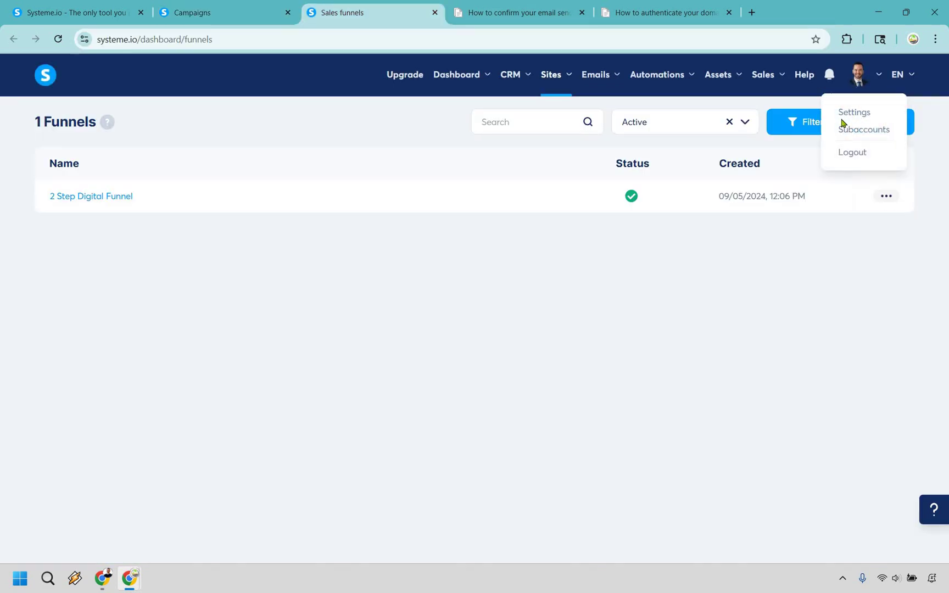
{"action": "left_click", "coordinate": [844, 116]}
{"action": "mouse_move", "coordinate": [854, 78]}
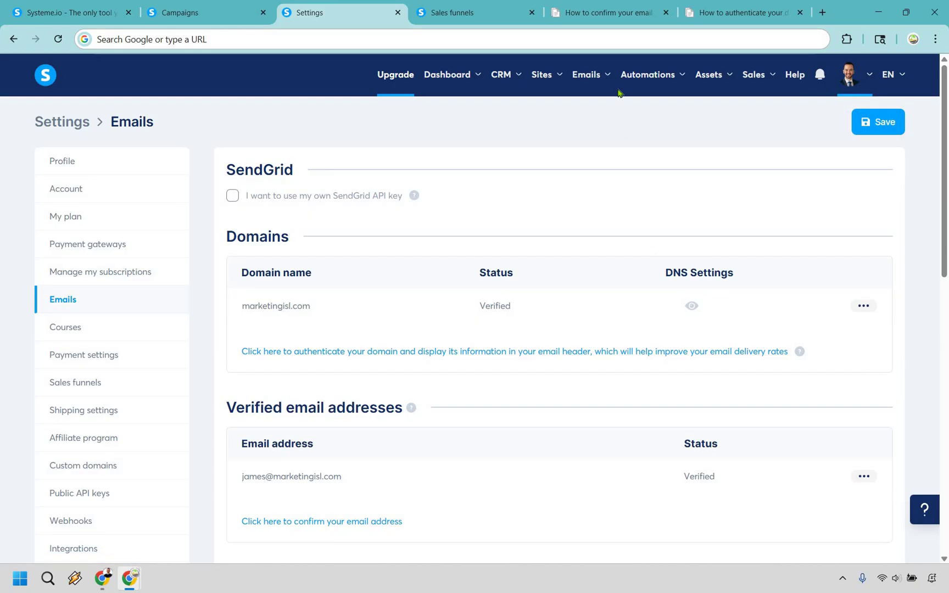
{"action": "left_click", "coordinate": [928, 216]}
{"action": "scroll", "coordinate": [534, 434], "scroll_direction": "down", "scroll_amount": 1}
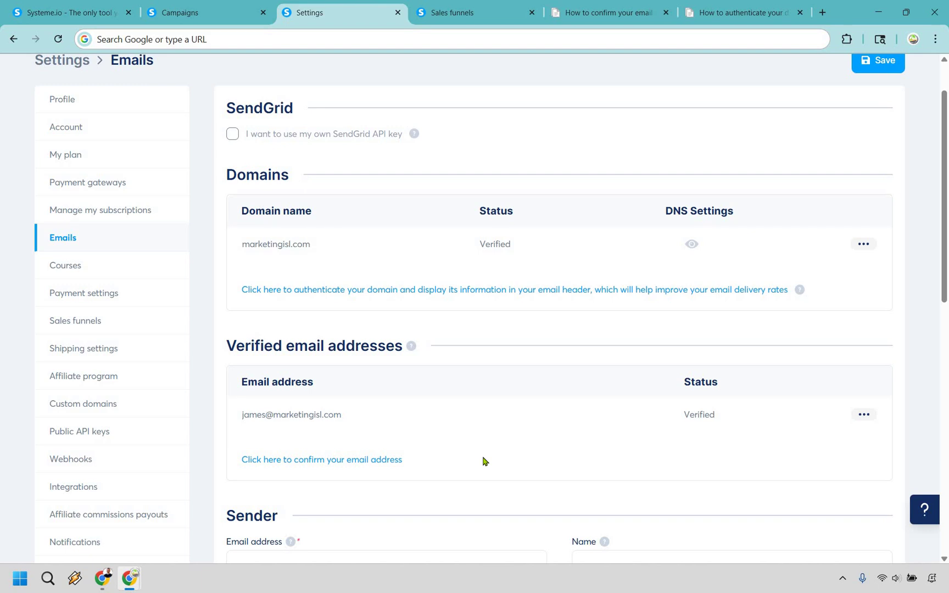
{"action": "scroll", "coordinate": [485, 451], "scroll_direction": "up", "scroll_amount": 2}
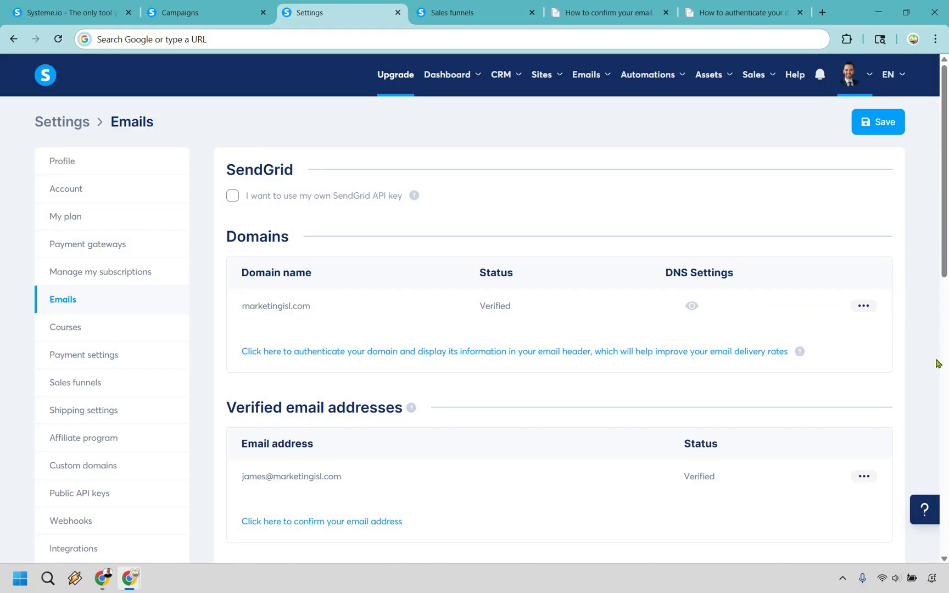
Read the help article on authenticating a domain name for email sending, including its CNAME and DMARC record instructions
{"action": "left_click", "coordinate": [721, 12]}
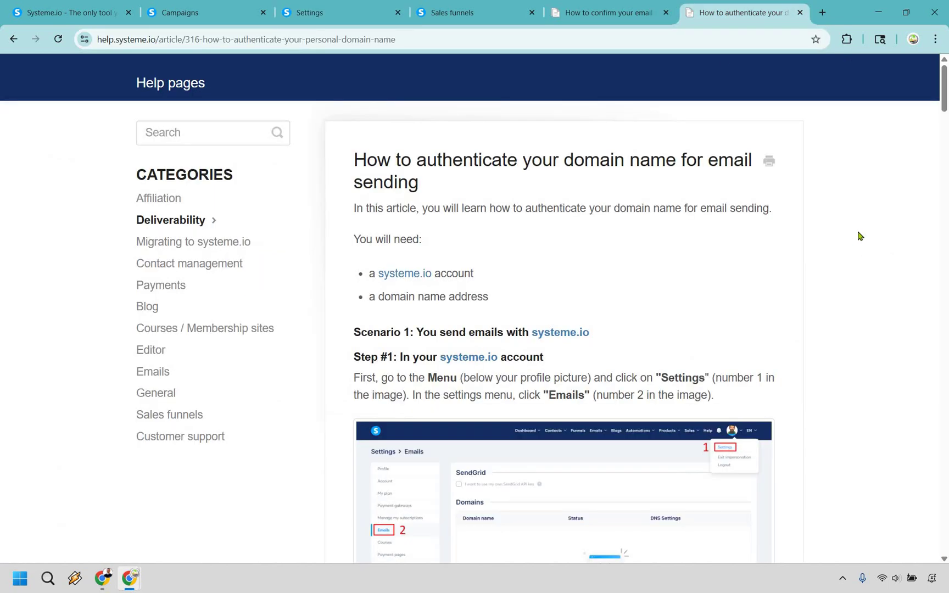
{"action": "scroll", "coordinate": [859, 233], "scroll_direction": "down", "scroll_amount": 4}
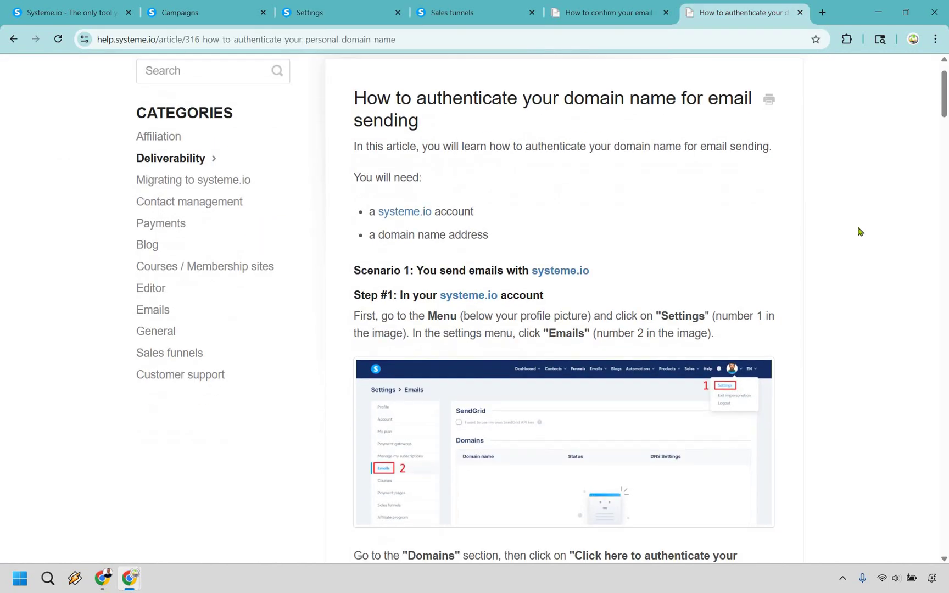
{"action": "scroll", "coordinate": [860, 231], "scroll_direction": "down", "scroll_amount": 4}
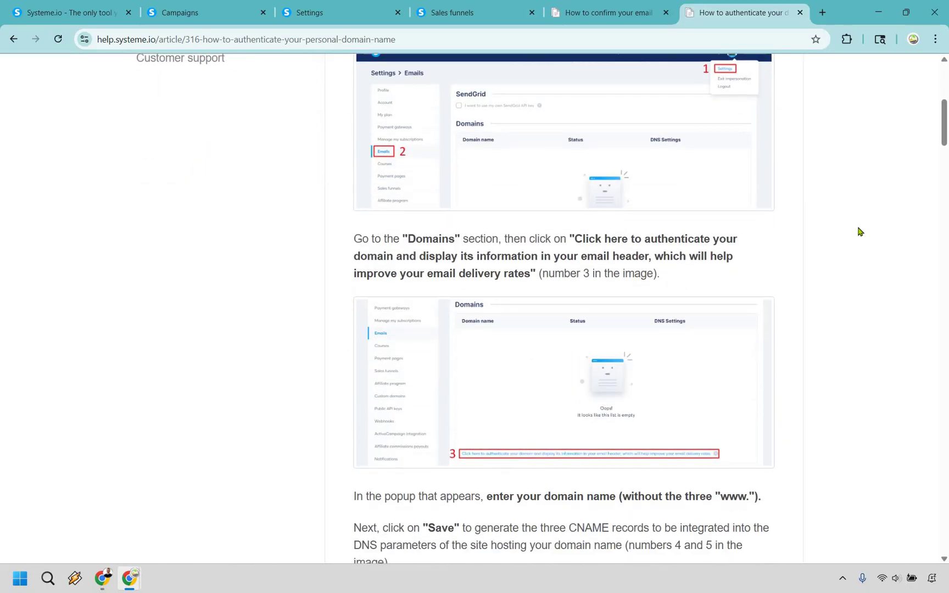
{"action": "scroll", "coordinate": [860, 231], "scroll_direction": "down", "scroll_amount": 5}
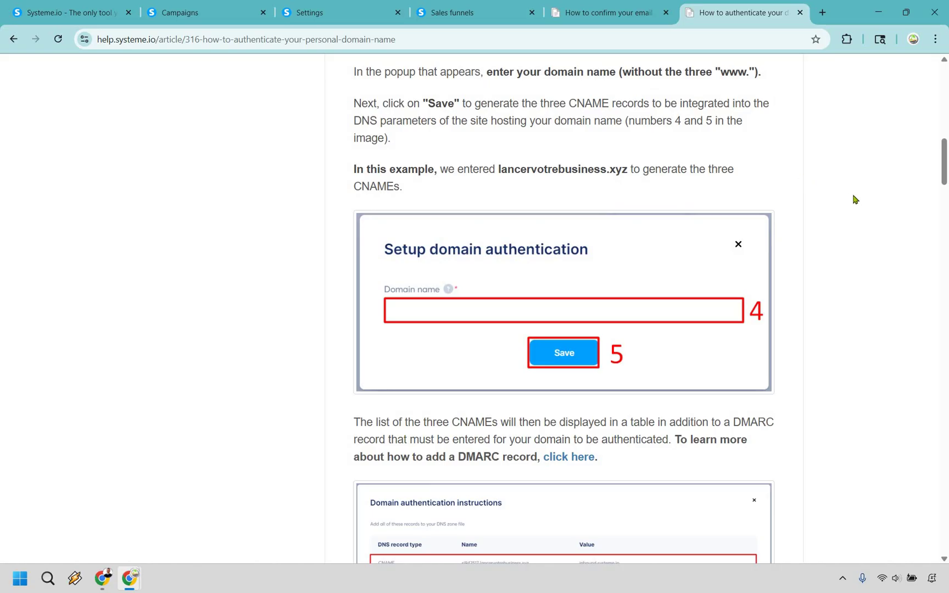
{"action": "scroll", "coordinate": [855, 199], "scroll_direction": "down", "scroll_amount": 7}
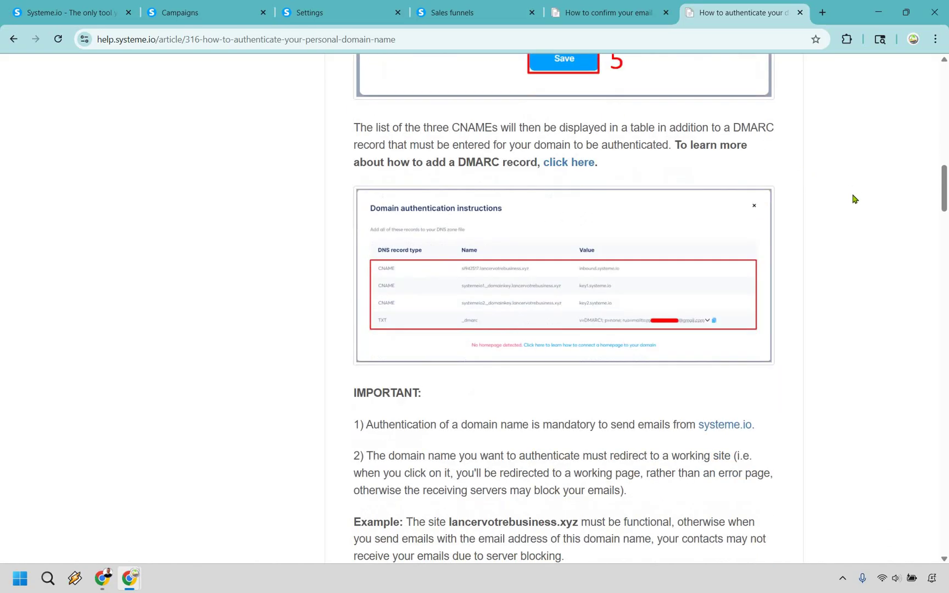
{"action": "scroll", "coordinate": [851, 199], "scroll_direction": "down", "scroll_amount": 10}
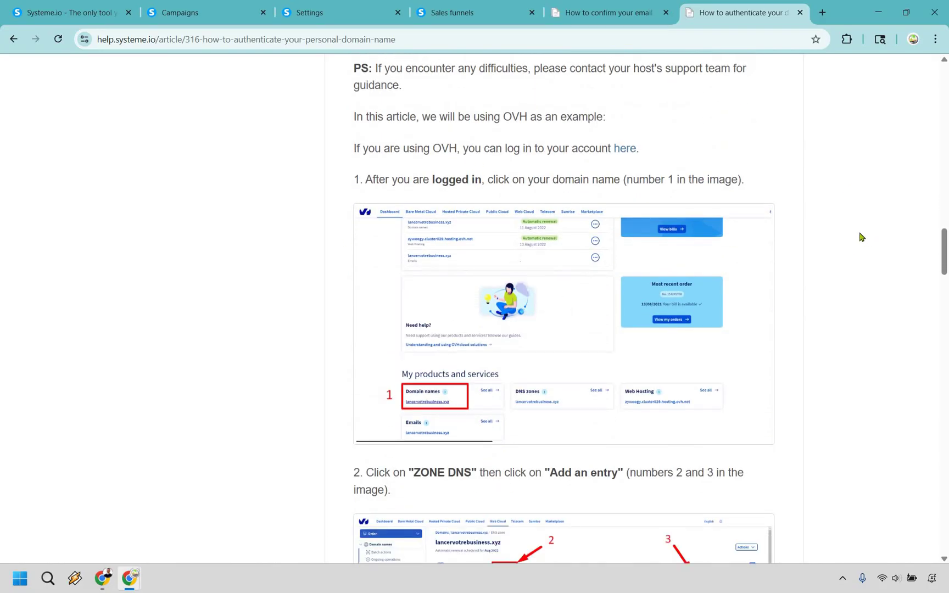
{"action": "scroll", "coordinate": [861, 237], "scroll_direction": "down", "scroll_amount": 10}
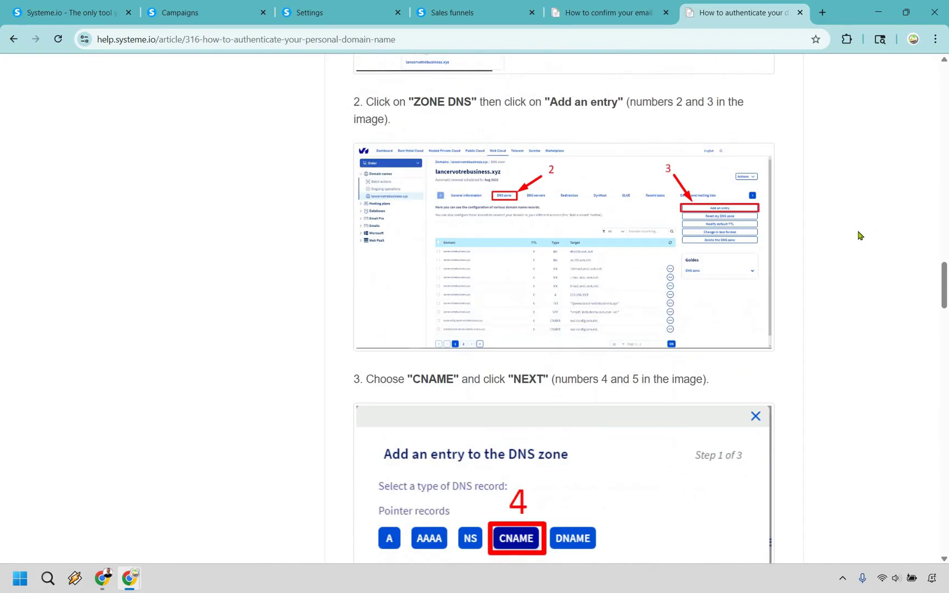
{"action": "scroll", "coordinate": [852, 228], "scroll_direction": "down", "scroll_amount": 8}
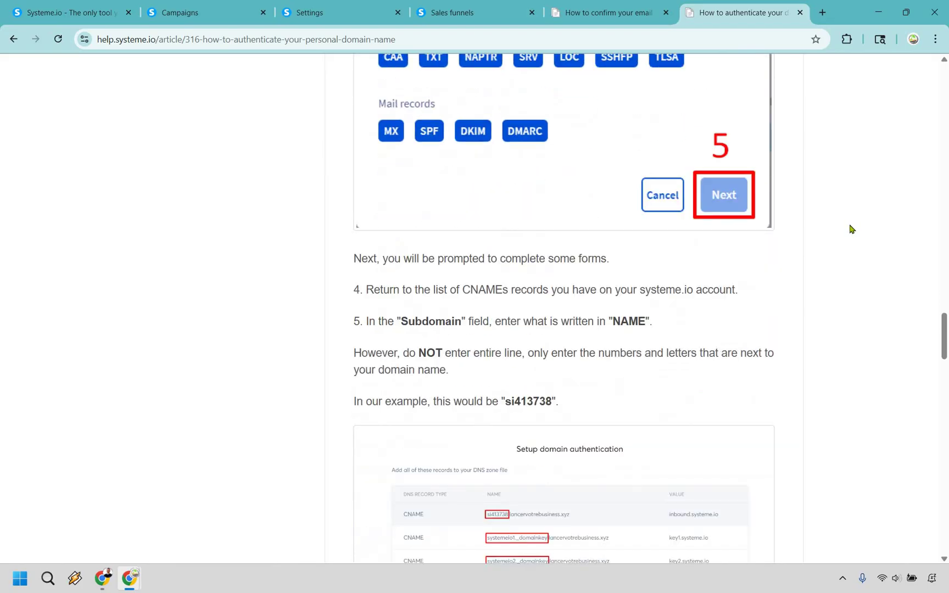
{"action": "scroll", "coordinate": [912, 371], "scroll_direction": "down", "scroll_amount": 2}
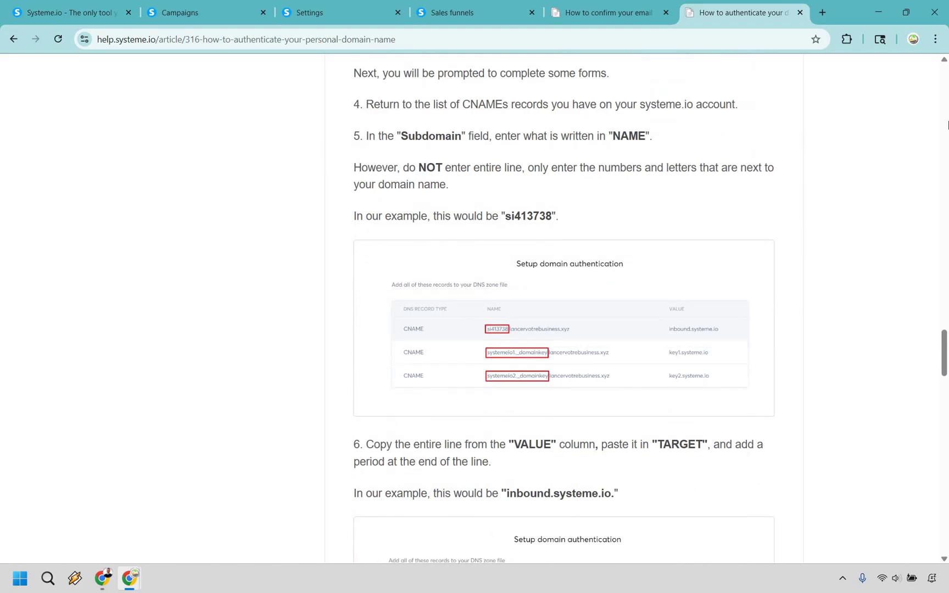
{"action": "scroll", "coordinate": [948, 126], "scroll_direction": "up", "scroll_amount": 20}
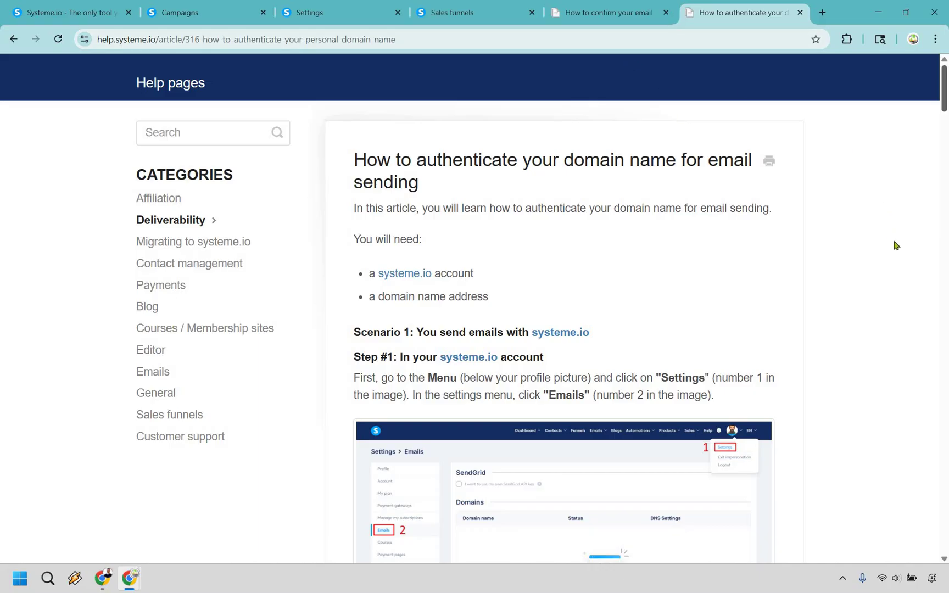
Return to the new campaign form, save the campaign and open Email Campaign from the list
{"action": "left_click", "coordinate": [232, 13]}
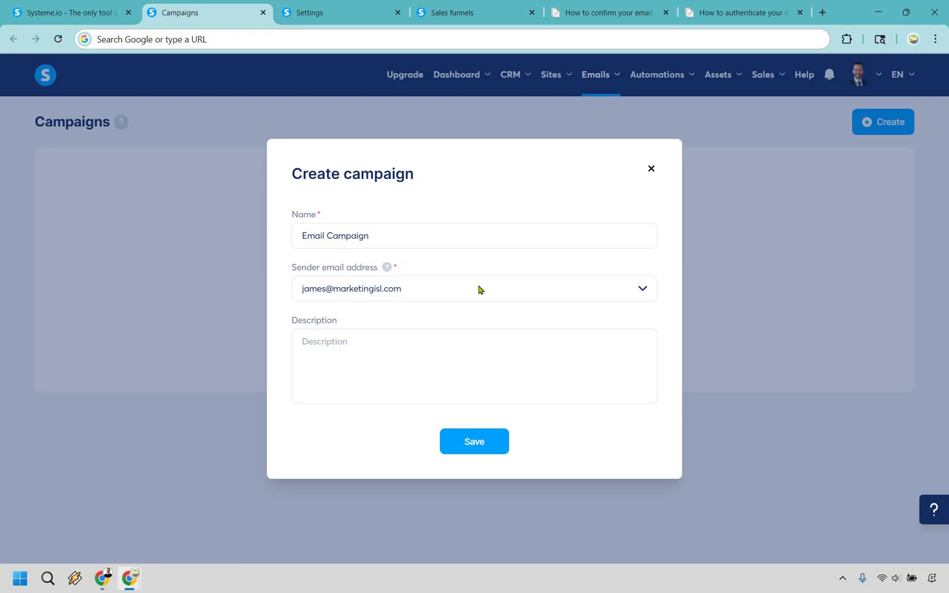
{"action": "left_click", "coordinate": [475, 442]}
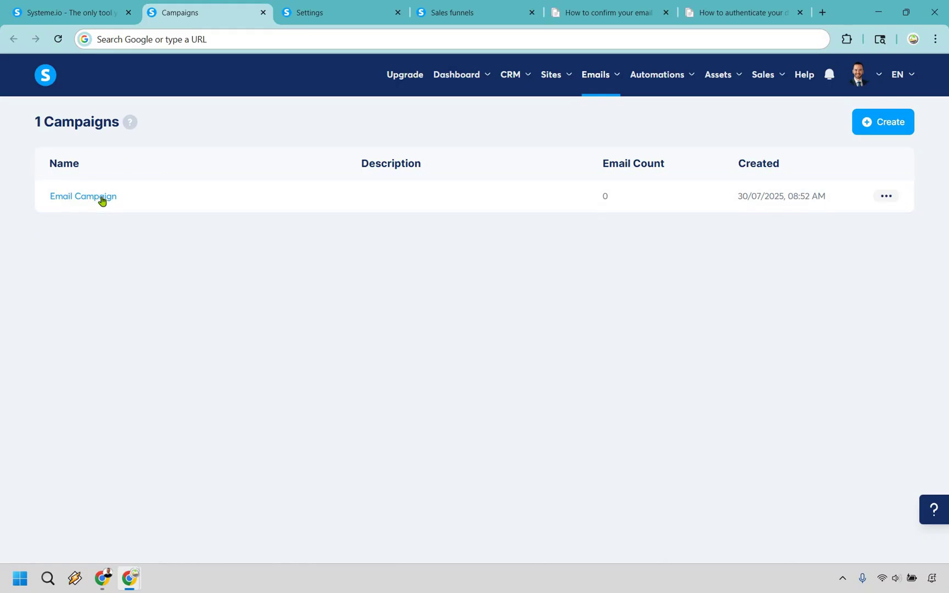
{"action": "left_click", "coordinate": [102, 199]}
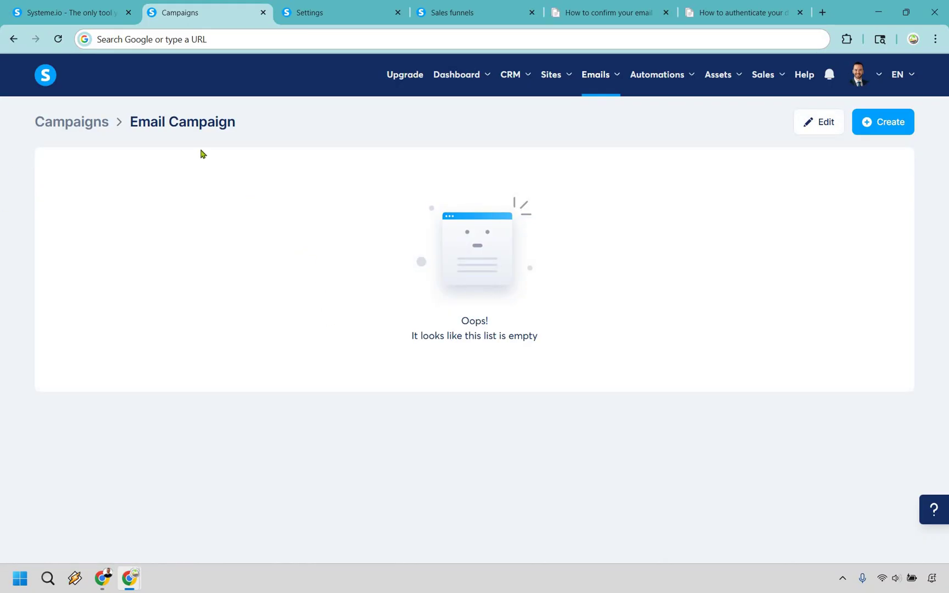
Create a classic-editor campaign step with the subject "Click here to access what you requested" and the sender's full name
{"action": "left_click", "coordinate": [892, 126]}
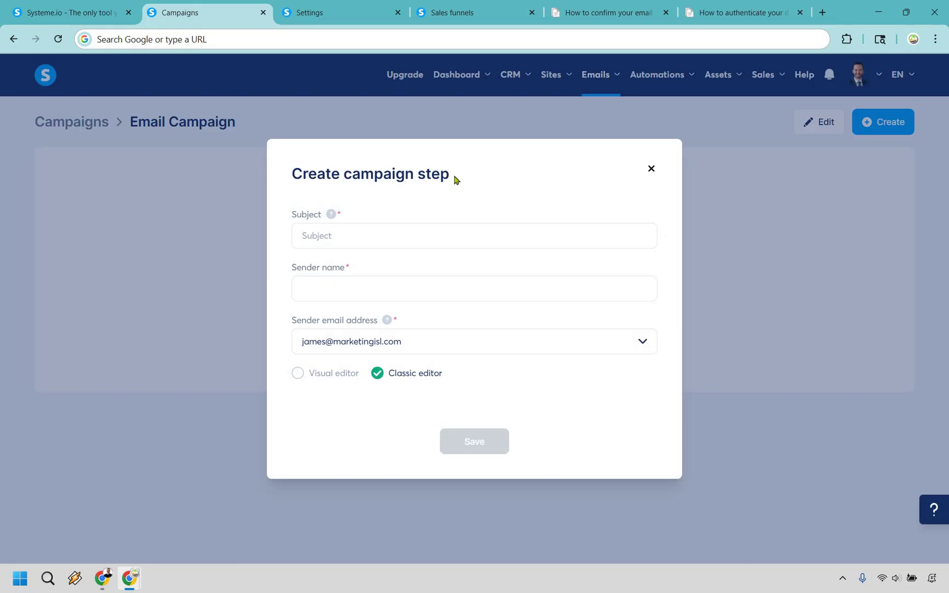
{"action": "left_click", "coordinate": [388, 234]}
{"action": "type", "text": "Click "}
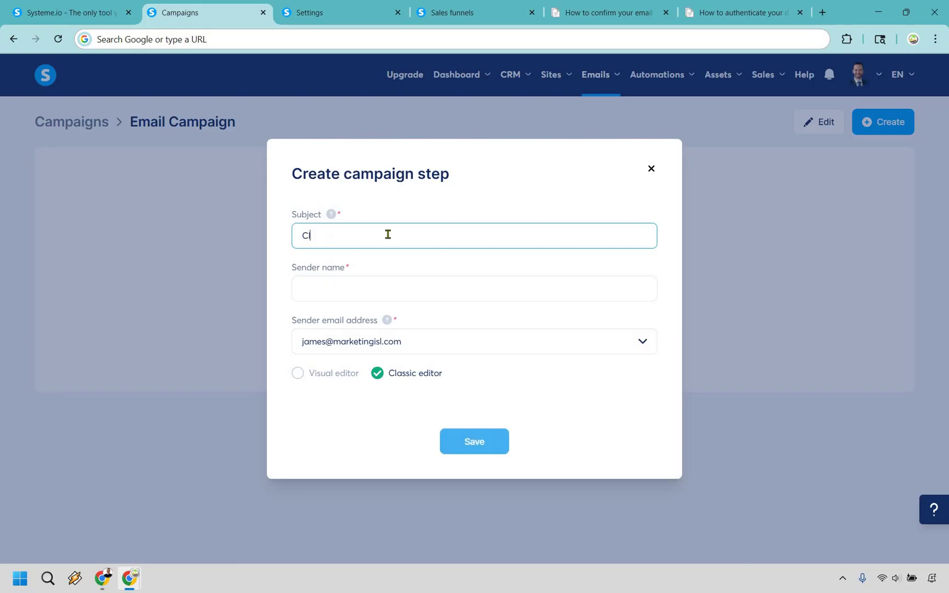
{"action": "type", "text": "here to ac"}
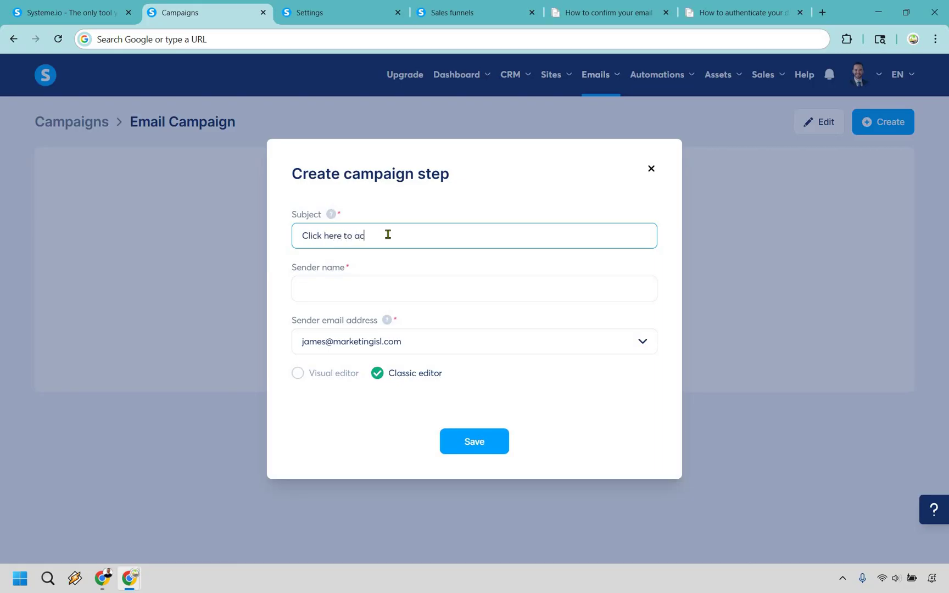
{"action": "type", "text": "cess what you requested"}
{"action": "left_click", "coordinate": [467, 297]}
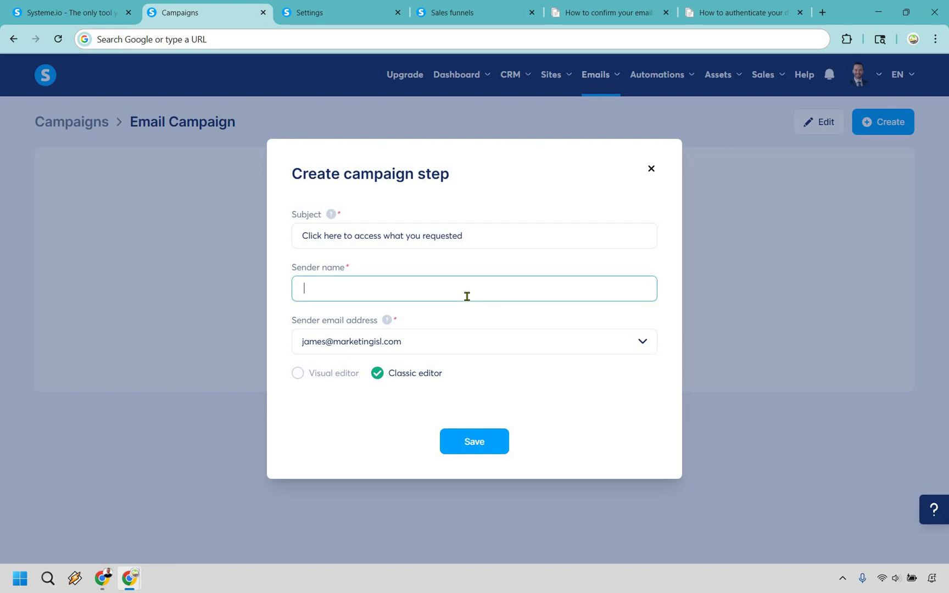
{"action": "type", "text": "James Canzanella"}
{"action": "left_click", "coordinate": [483, 236]}
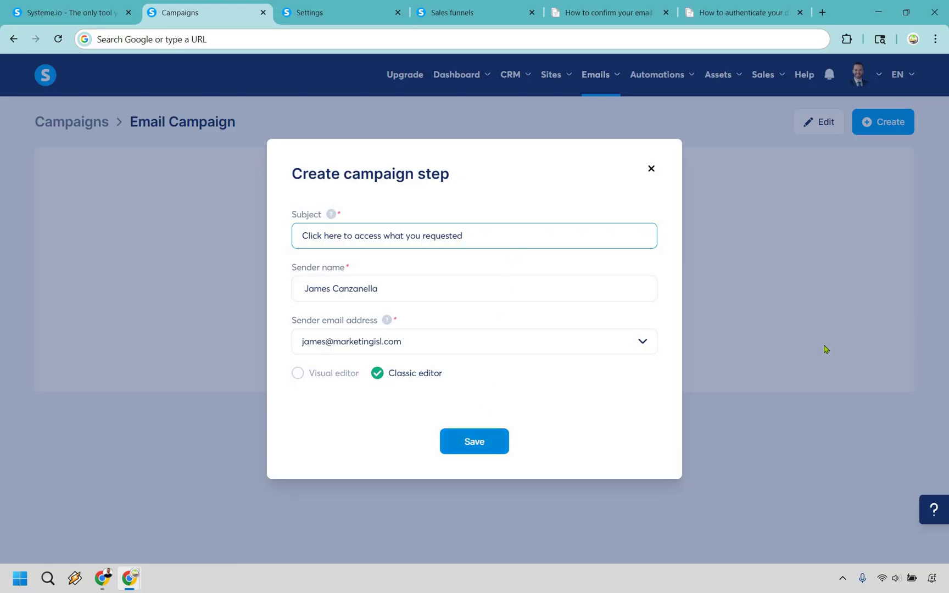
{"action": "key", "text": "Return"}
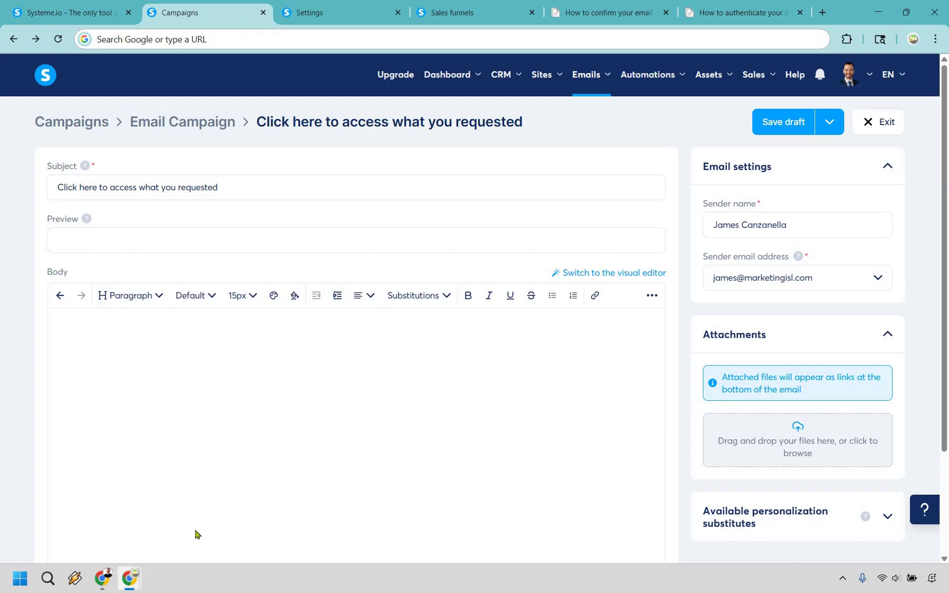
Switch to ChatGPT and review the welcome email template, from the free gift CTA to the bullet point benefits
{"action": "key", "text": "alt+Tab"}
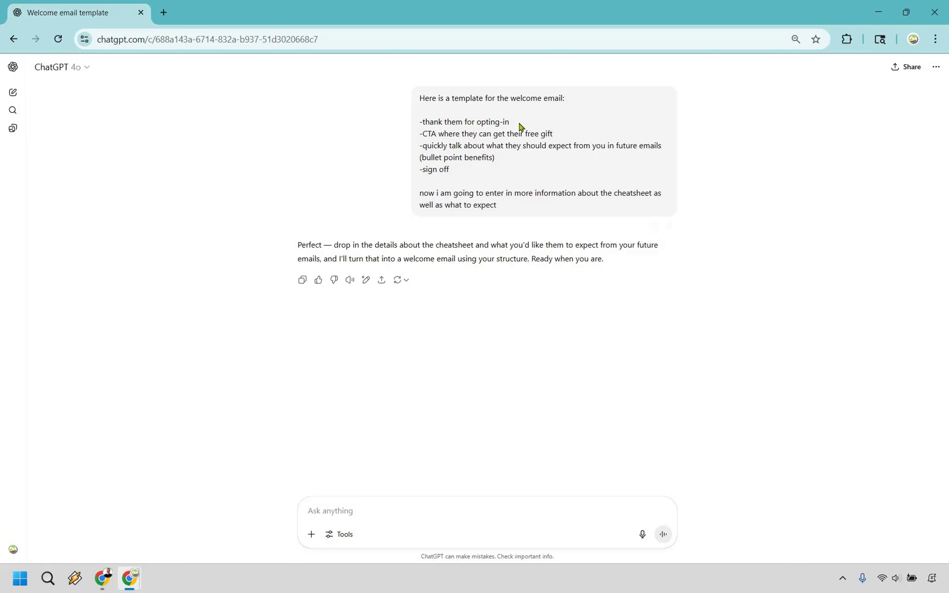
{"action": "mouse_move", "coordinate": [424, 121]}
{"action": "left_mouse_down"}
{"action": "mouse_move", "coordinate": [547, 127]}
{"action": "mouse_move", "coordinate": [423, 134]}
{"action": "left_mouse_up"}
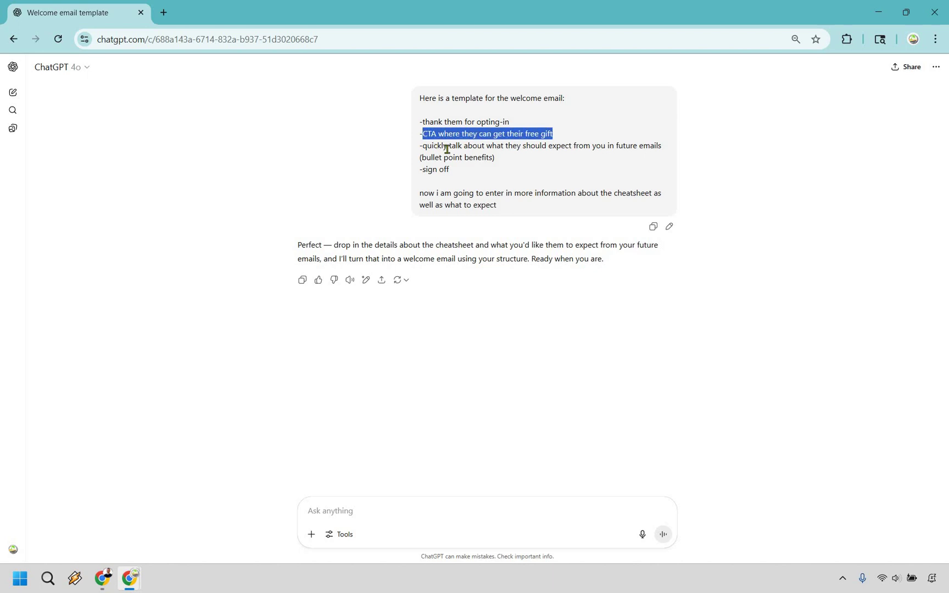
{"action": "left_click", "coordinate": [519, 145]}
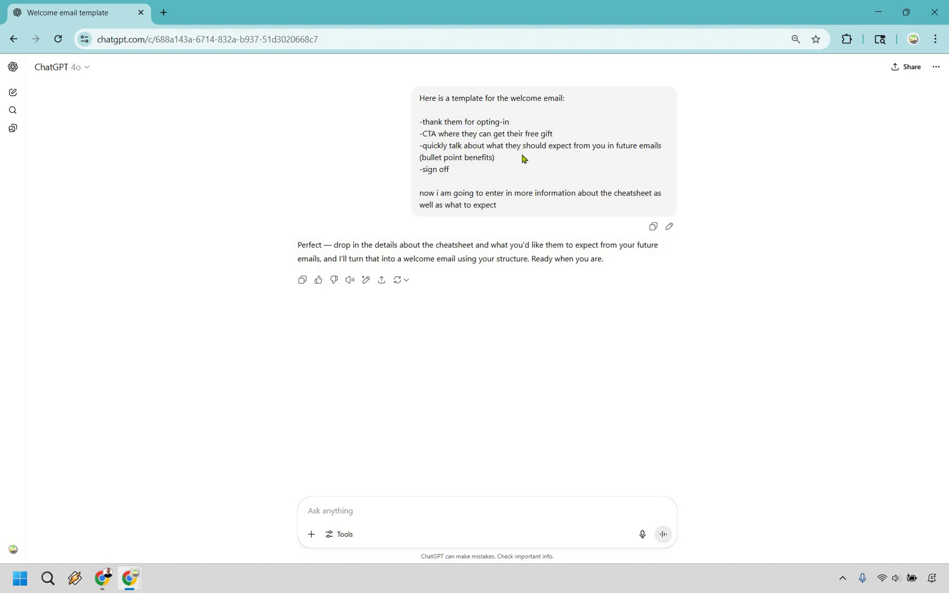
{"action": "double_click", "coordinate": [494, 158]}
{"action": "key", "text": "ctrl+shift+Left"}
{"action": "key", "text": "ctrl+shift+Left"}
{"action": "key", "text": "ctrl+shift+Left"}
{"action": "key", "text": "ctrl+shift+Left"}
{"action": "left_click", "coordinate": [518, 193]}
Tell ChatGPT that subscribers download a cheatsheet with some of the best software for digital marketers, and that benefits can cover anything important to digital marketers
{"action": "left_click", "coordinate": [394, 512]}
{"action": "type", "text": "they are going to be"}
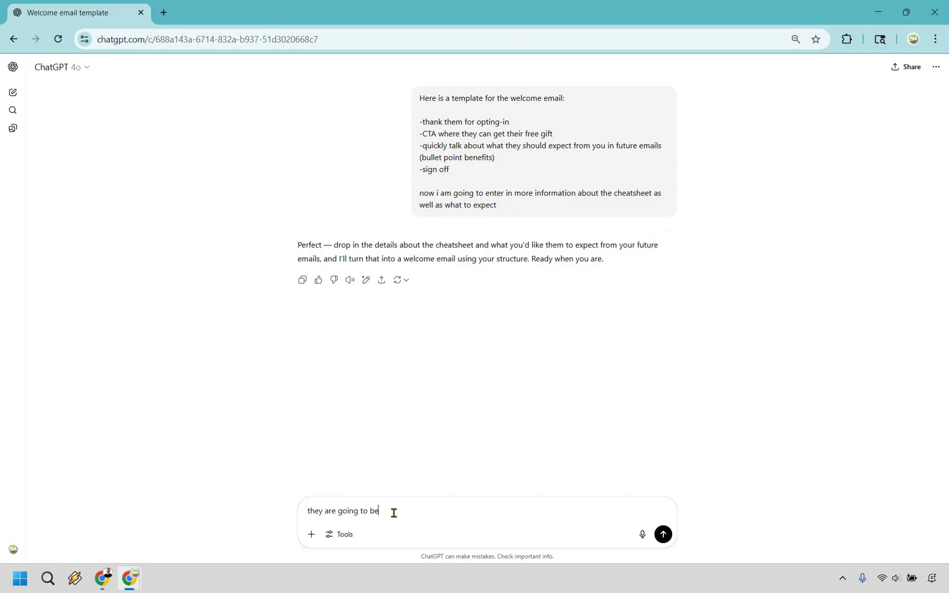
{"action": "type", "text": " downloa"}
{"action": "type", "text": "ding a cheatsheet with some of the best software for digital marketers, and for my niche benefits, you can talk about anything important to digital marketers."}
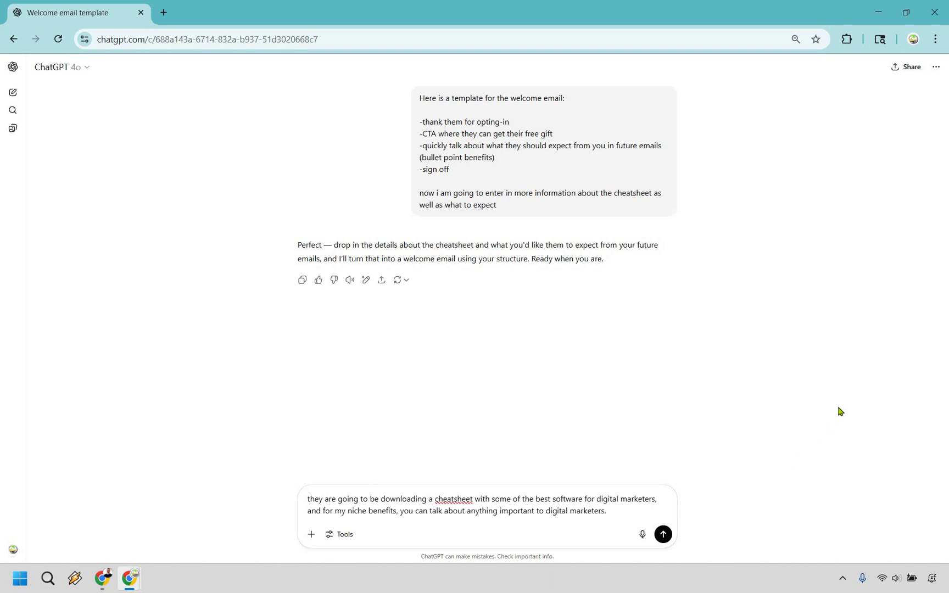
{"action": "key", "text": "Return"}
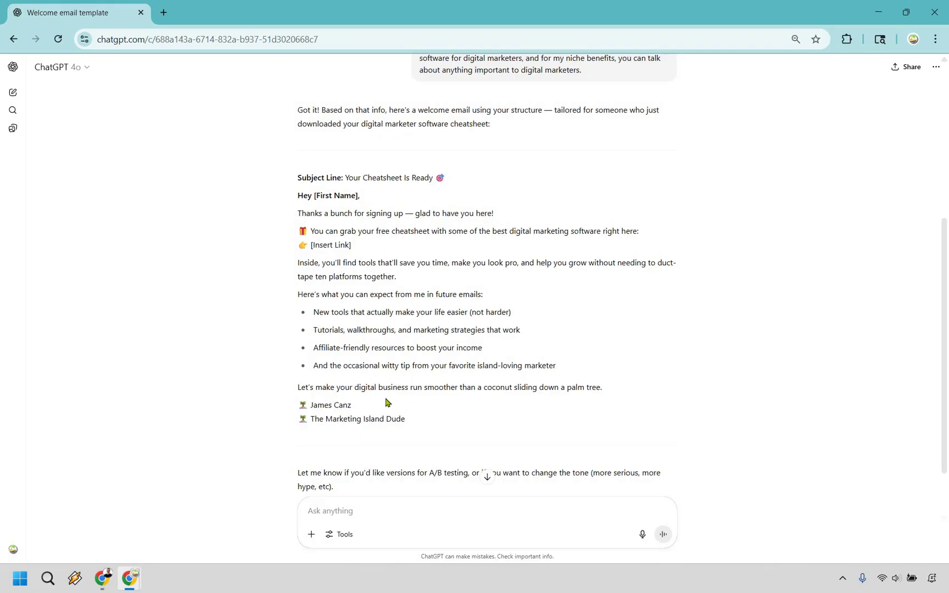
Copy the generated email from "Thanks a bunch for signing up" through the sign-off into the Systeme.io email body
{"action": "left_click_drag", "start_coordinate": [298, 227], "coordinate": [405, 421]}
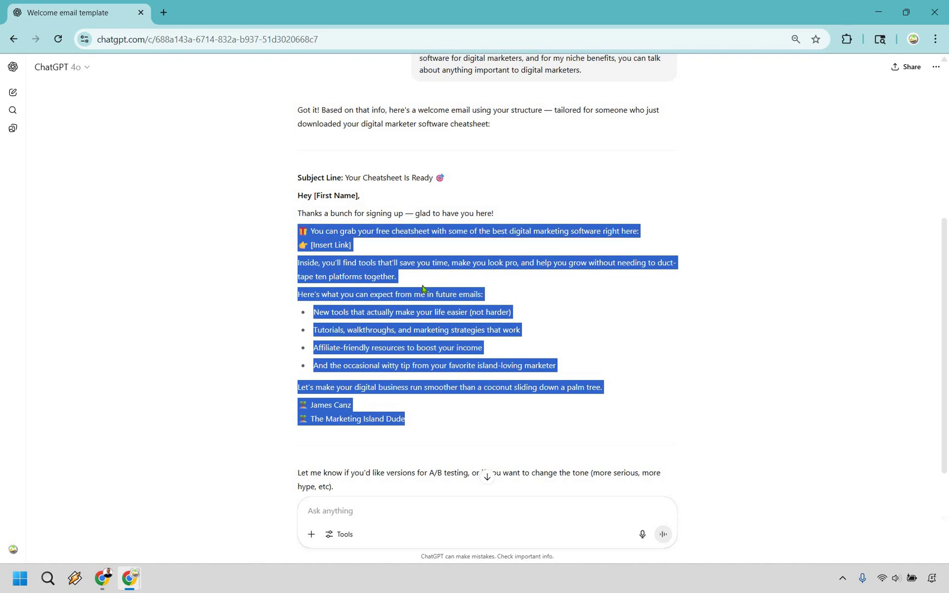
{"action": "left_click_drag", "start_coordinate": [423, 290], "coordinate": [298, 213]}
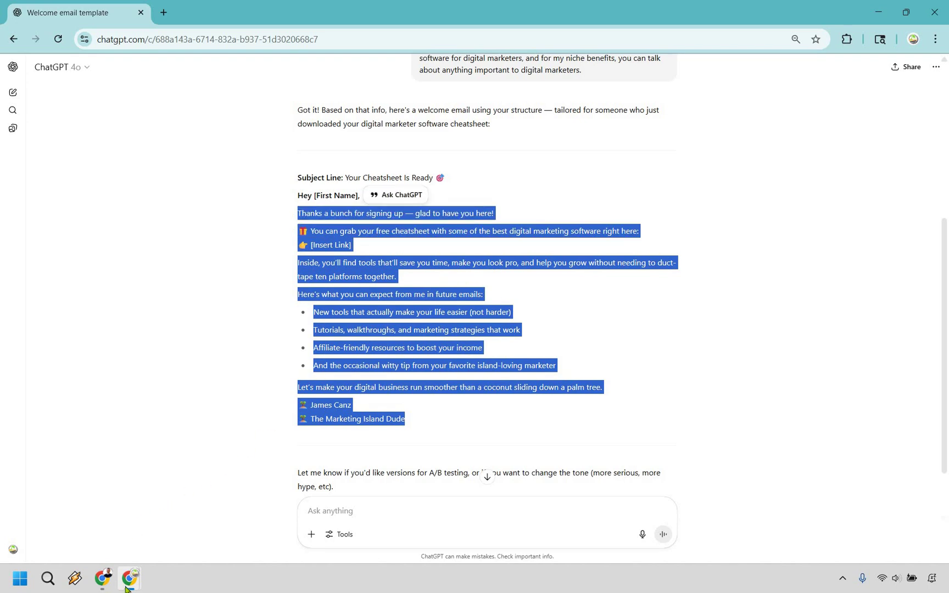
{"action": "key", "text": "ctrl+c"}
{"action": "left_click", "coordinate": [103, 580]}
{"action": "key", "text": "ctrl+v"}
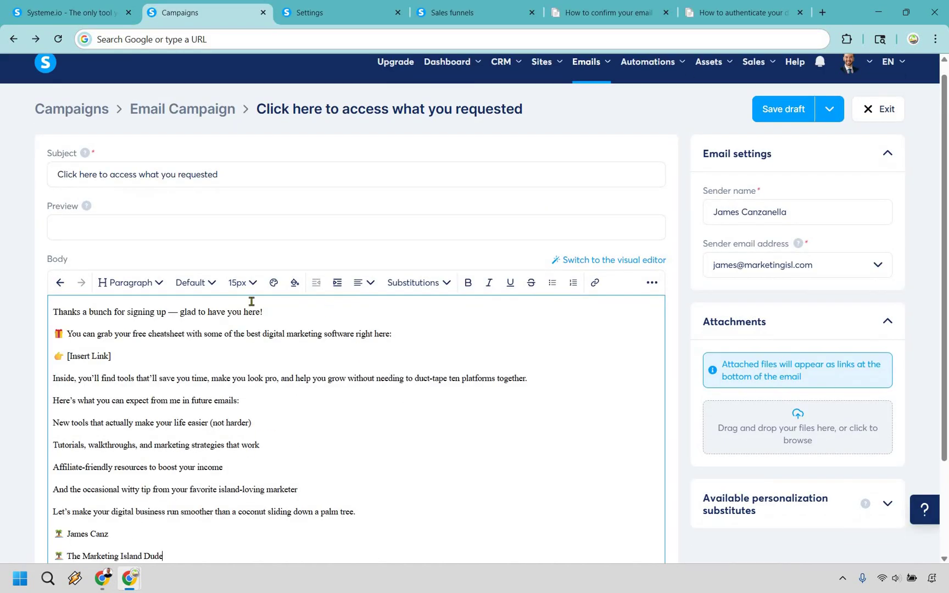
Reword the cheatsheet sentence by removing "free" and ending it with "by clicking here", without the colon
{"action": "scroll", "coordinate": [109, 301], "scroll_direction": "down", "scroll_amount": 1}
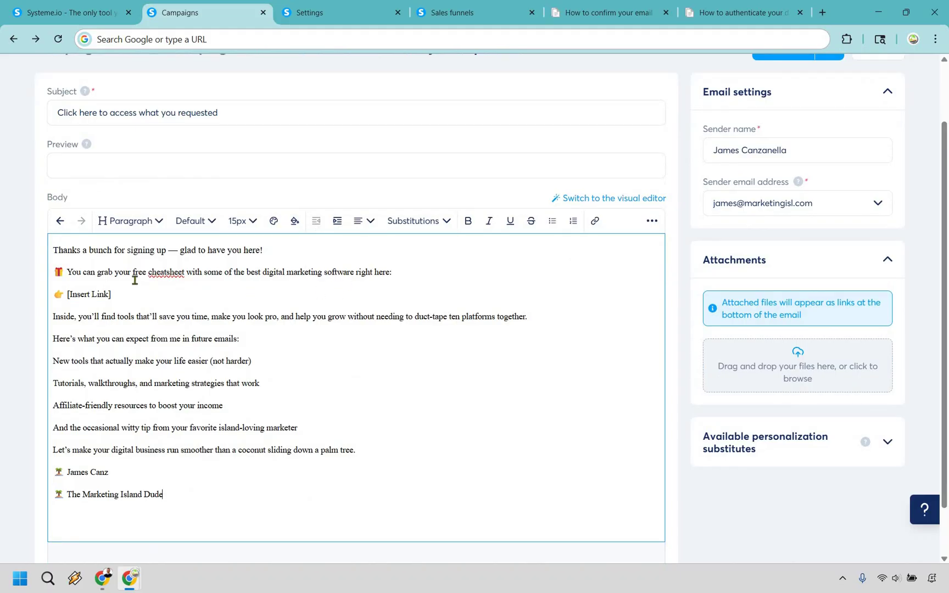
{"action": "key", "text": "ctrl+Left"}
{"action": "key", "text": "ctrl+shift+Right"}
{"action": "key", "text": "BackSpace"}
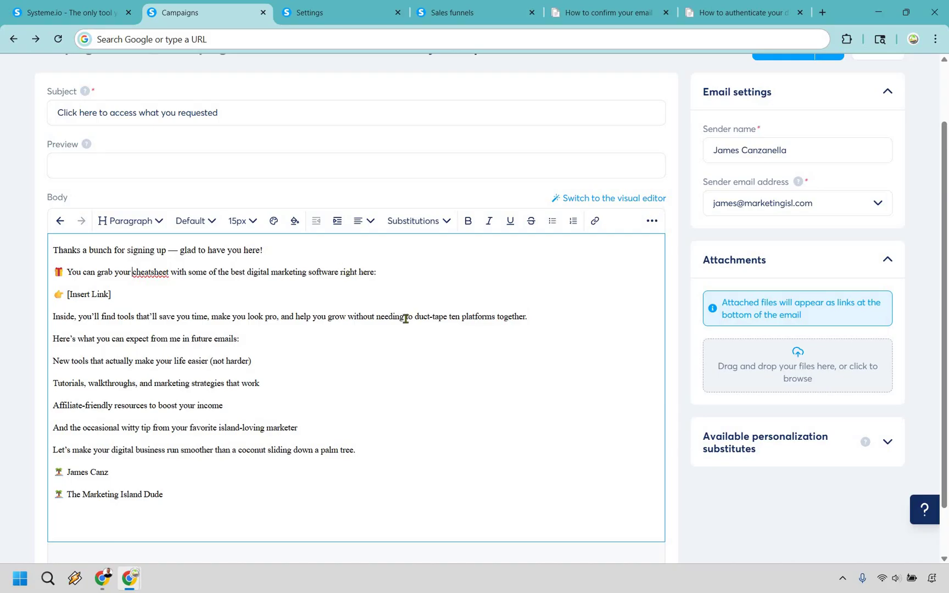
{"action": "type", "text": "by clicking"}
{"action": "key", "text": "Delete"}
{"action": "key", "text": "Delete"}
{"action": "key", "text": "Delete"}
{"action": "key", "text": "Delete"}
{"action": "key", "text": "Delete"}
{"action": "key", "text": "End"}
{"action": "key", "text": "BackSpace"}
Delete the "[Insert Link]" placeholder line with its pointing emoji from the email body
{"action": "key", "text": "Down"}
{"action": "key", "text": "BackSpace"}
{"action": "key", "text": "BackSpace"}
{"action": "key", "text": "BackSpace"}
{"action": "key", "text": "BackSpace"}
{"action": "key", "text": "BackSpace"}
{"action": "key", "text": "BackSpace"}
{"action": "key", "text": "BackSpace"}
{"action": "key", "text": "BackSpace"}
{"action": "key", "text": "BackSpace"}
{"action": "key", "text": "BackSpace"}
{"action": "key", "text": "BackSpace"}
{"action": "key", "text": "BackSpace"}
{"action": "key", "text": "BackSpace"}
{"action": "key", "text": "BackSpace"}
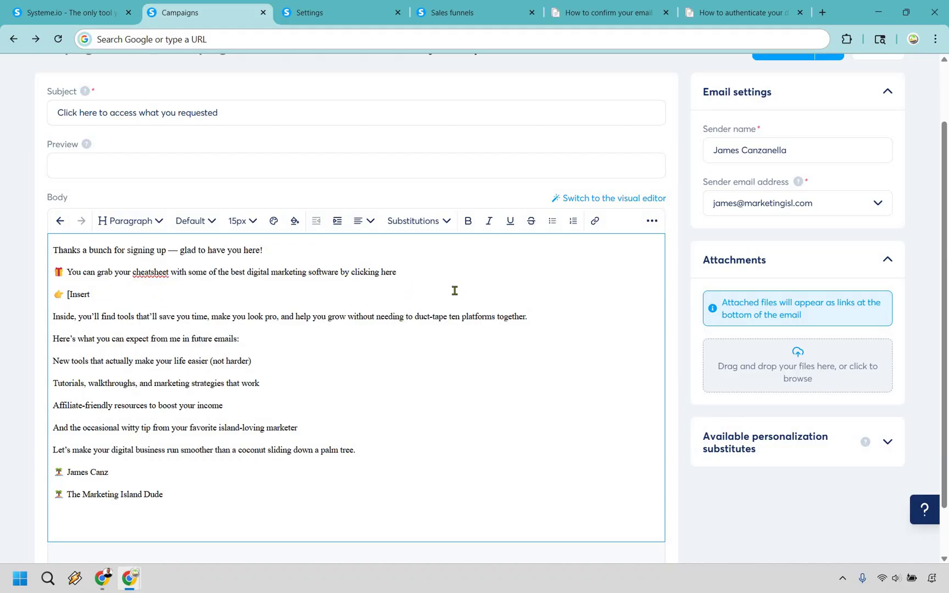
{"action": "key", "text": "BackSpace"}
{"action": "key", "text": "BackSpace"}
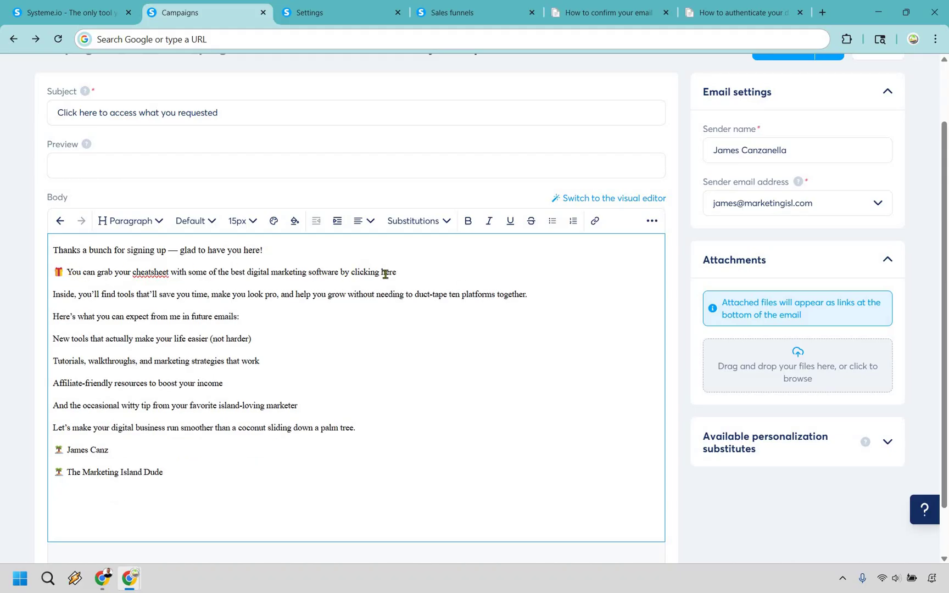
{"action": "key", "text": "Home"}
{"action": "key", "text": "ctrl+shift+Right"}
{"action": "key", "text": "ctrl+shift+Right"}
{"action": "key", "text": "ctrl+shift+Right"}
{"action": "key", "text": "ctrl+shift+Right"}
{"action": "key", "text": "ctrl+shift+Right"}
{"action": "key", "text": "ctrl+shift+Right"}
{"action": "key", "text": "ctrl+shift+Right"}
{"action": "key", "text": "ctrl+shift+Right"}
{"action": "key", "text": "ctrl+shift+Right"}
{"action": "key", "text": "ctrl+shift+Right"}
{"action": "key", "text": "ctrl+shift+Right"}
{"action": "key", "text": "ctrl+shift+Right"}
{"action": "key", "text": "ctrl+shift+Right"}
{"action": "key", "text": "ctrl+shift+Right"}
{"action": "key", "text": "ctrl+shift+Right"}
{"action": "key", "text": "ctrl+shift+Right"}
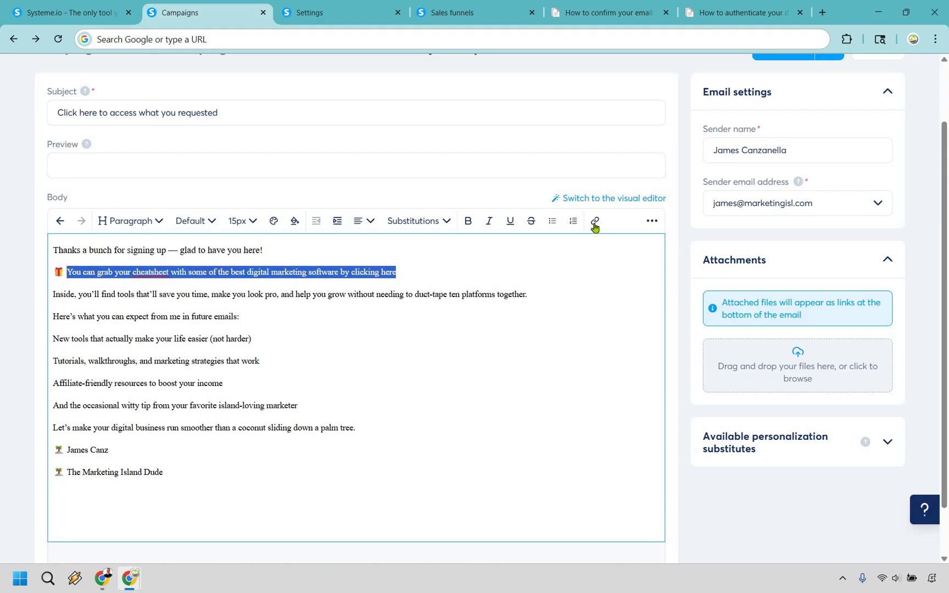
{"action": "left_click", "coordinate": [595, 222]}
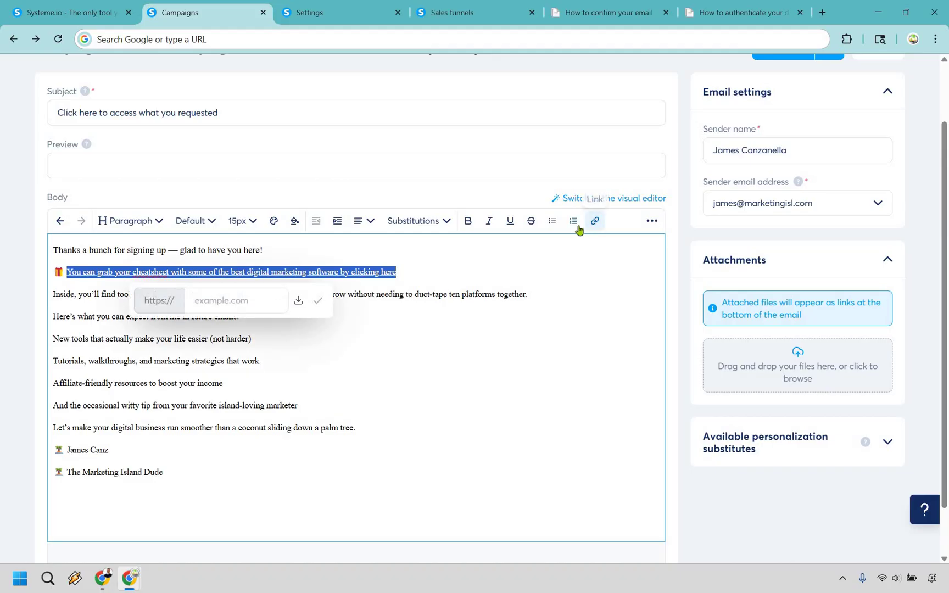
{"action": "left_click", "coordinate": [239, 301]}
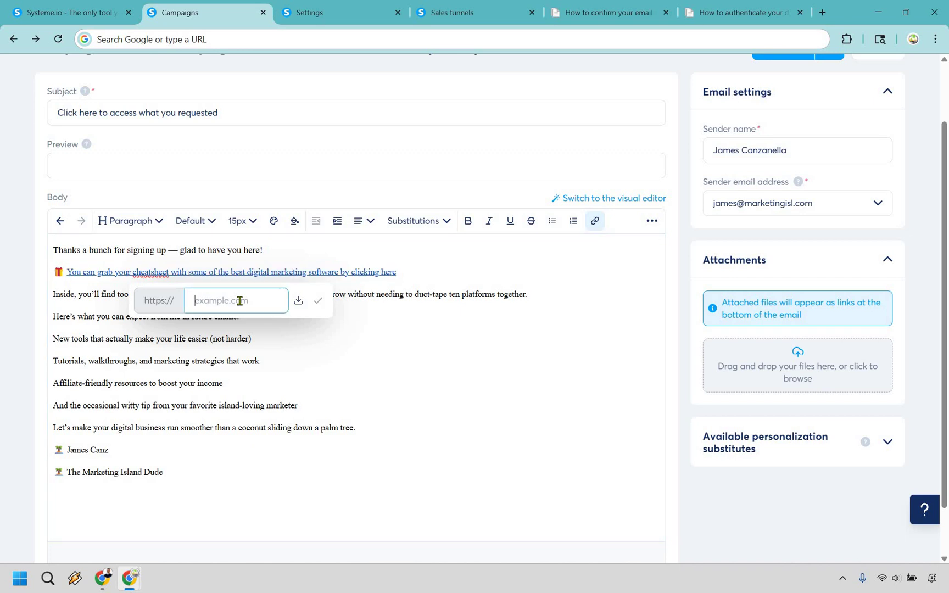
{"action": "type", "text": "www.yourtypage.com"}
{"action": "key", "text": "Return"}
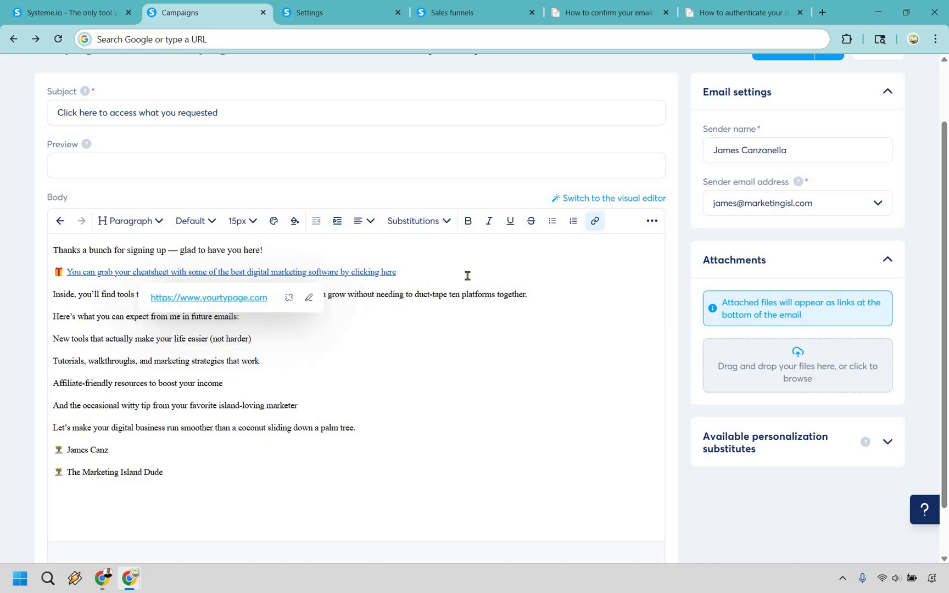
{"action": "left_click", "coordinate": [467, 275]}
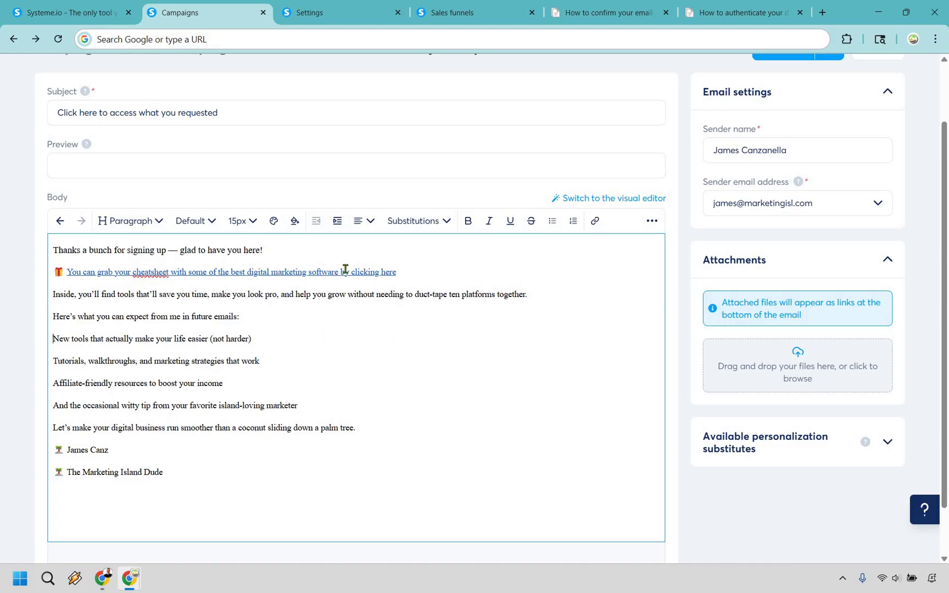
Turn the "New tools" and "Tutorials, walkthroughs, and marketing strategies" lines into a bulleted list
{"action": "left_click", "coordinate": [552, 221]}
{"action": "left_click", "coordinate": [291, 340]}
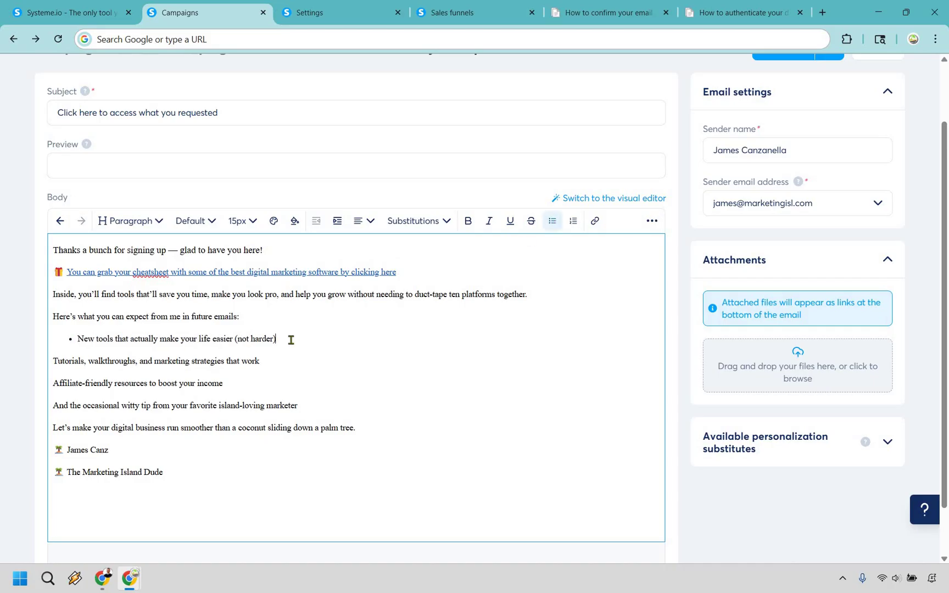
{"action": "key", "text": "Return"}
{"action": "key", "text": "Down"}
{"action": "key", "text": "BackSpace"}
{"action": "key", "text": "BackSpace"}
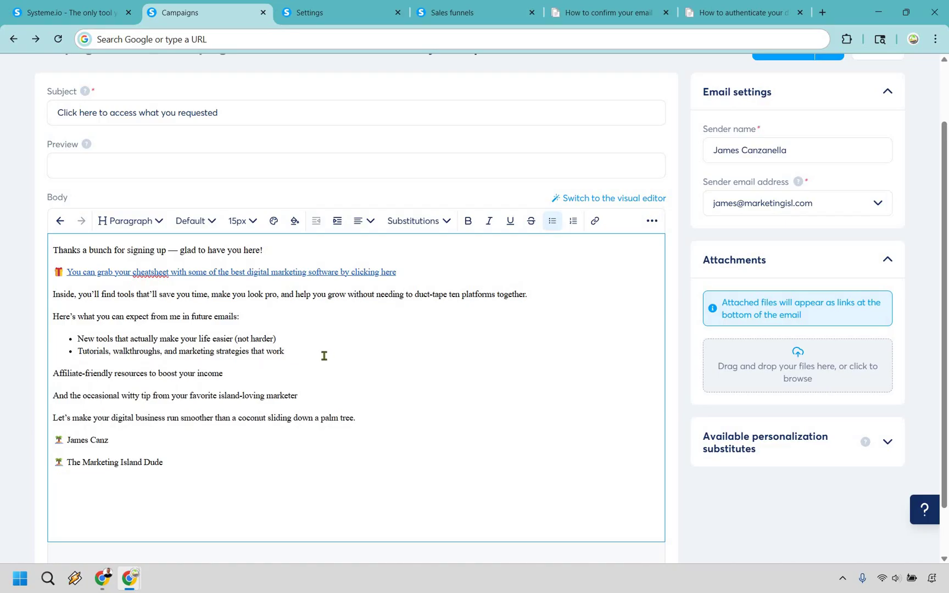
Add the "Affiliate-friendly resources" and "And the occasional witty tip" lines to the bulleted list
{"action": "key", "text": "Return"}
{"action": "key", "text": "Down"}
{"action": "key", "text": "Delete"}
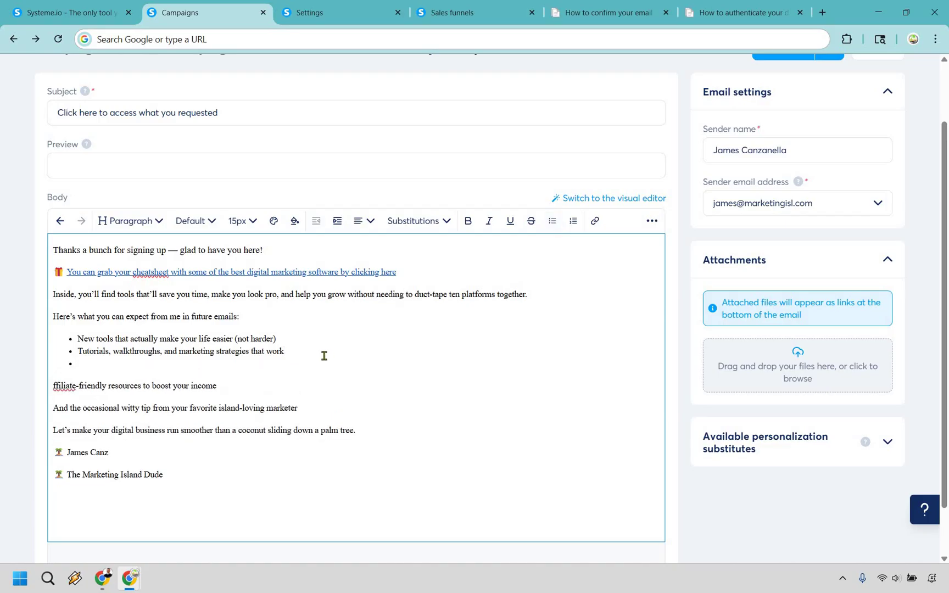
{"action": "key", "text": "BackSpace"}
{"action": "key", "text": "BackSpace"}
{"action": "type", "text": "A"}
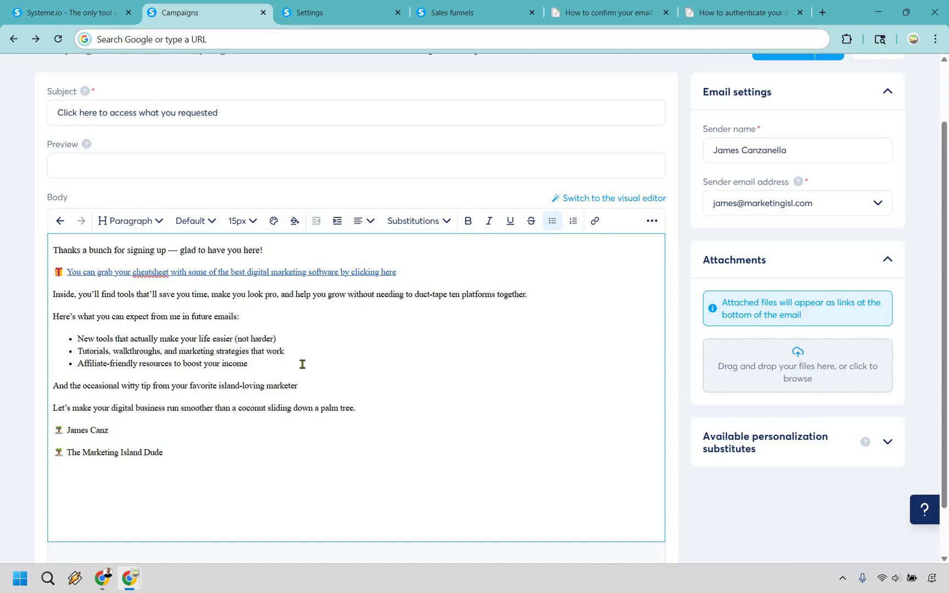
{"action": "key", "text": "BackSpace"}
{"action": "left_click", "coordinate": [406, 405]}
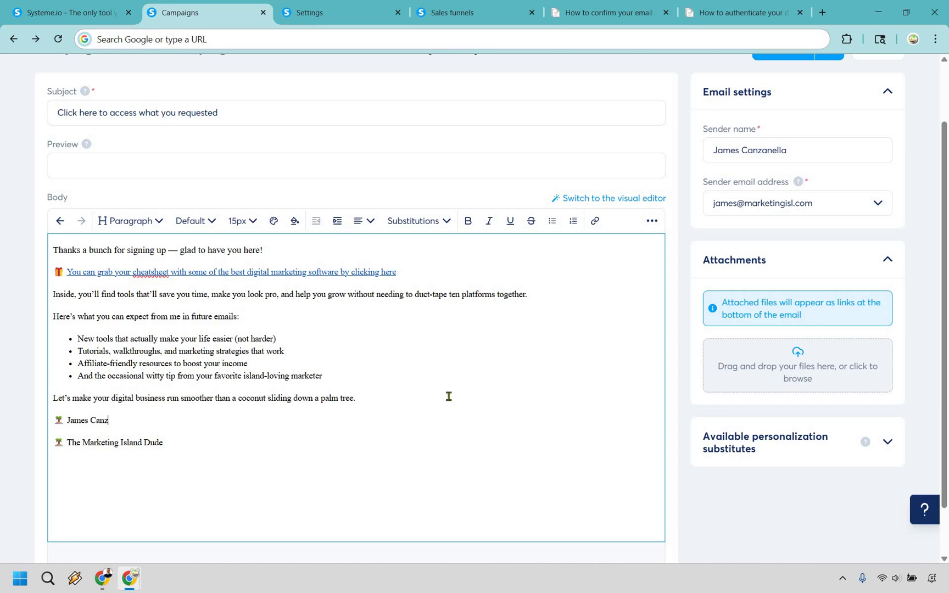
Save and publish the welcome email
{"action": "scroll", "coordinate": [464, 415], "scroll_direction": "up", "scroll_amount": 1}
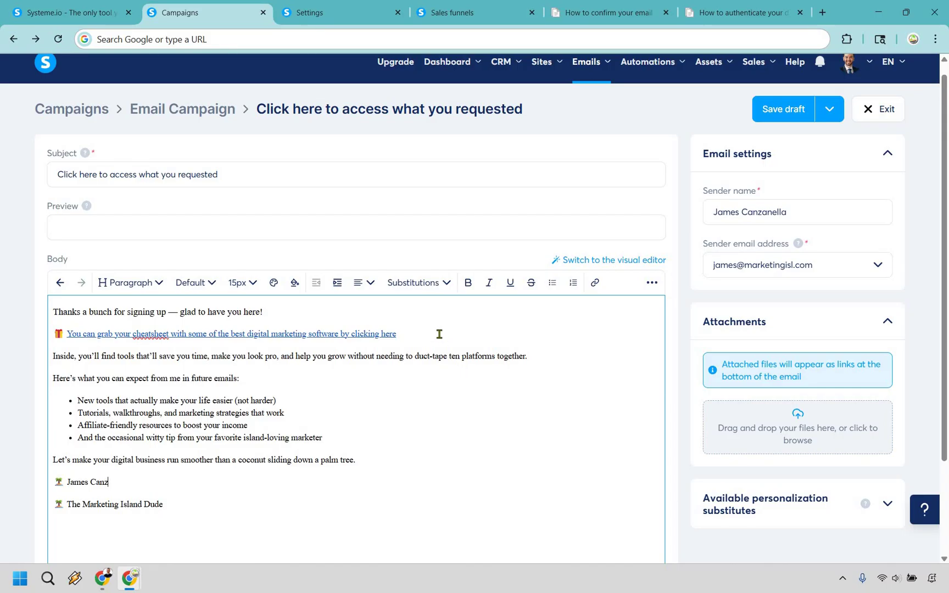
{"action": "scroll", "coordinate": [459, 343], "scroll_direction": "up", "scroll_amount": 1}
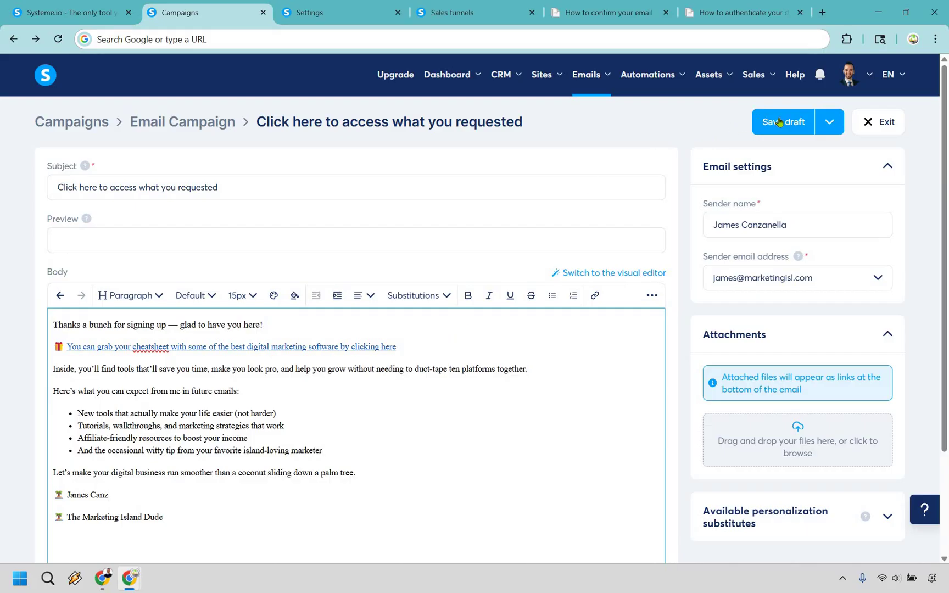
{"action": "left_click", "coordinate": [830, 122]}
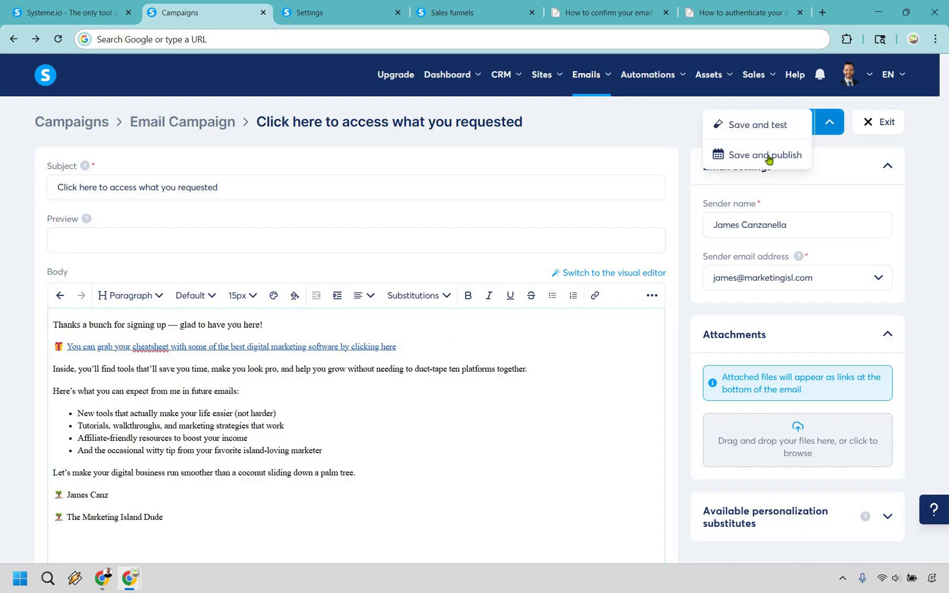
{"action": "left_click", "coordinate": [768, 156]}
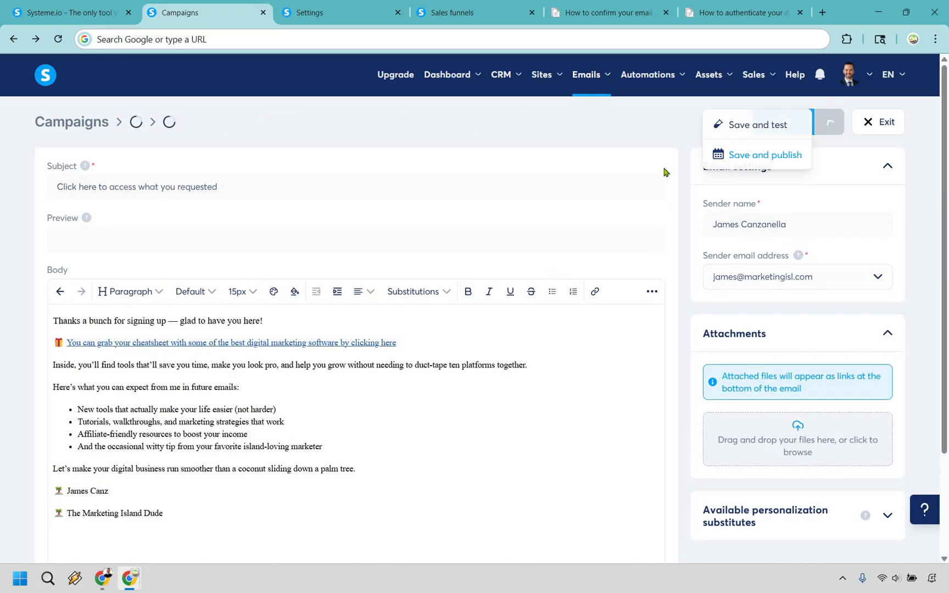
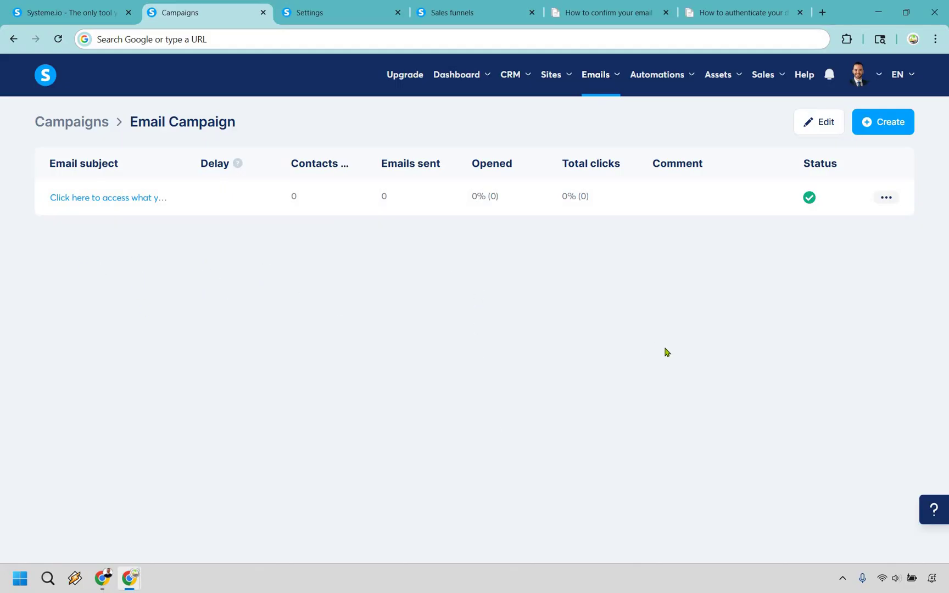
Create another classic-editor campaign step with the subject "subject" and the sender's first name
{"action": "left_click", "coordinate": [886, 128]}
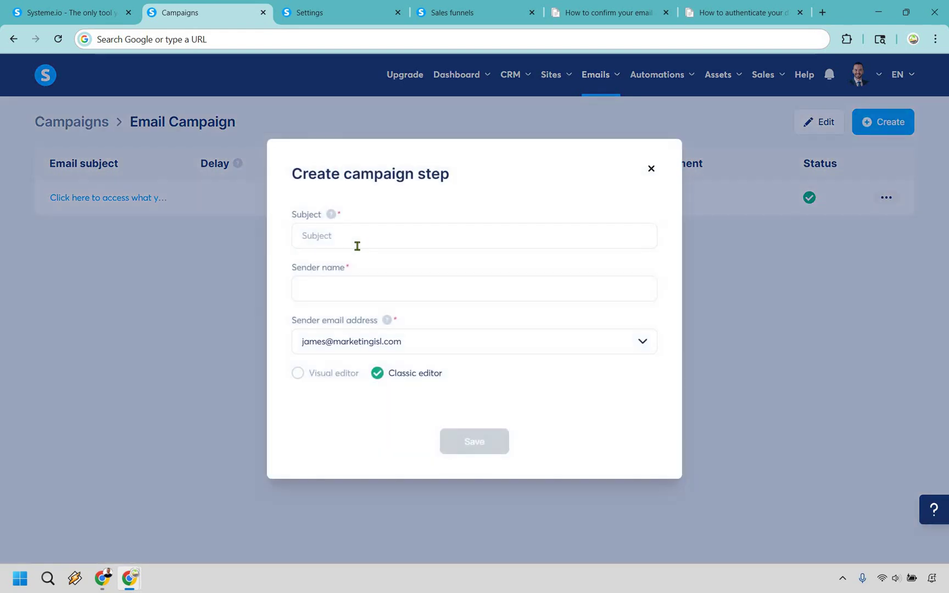
{"action": "left_click", "coordinate": [350, 234]}
{"action": "type", "text": "subject"}
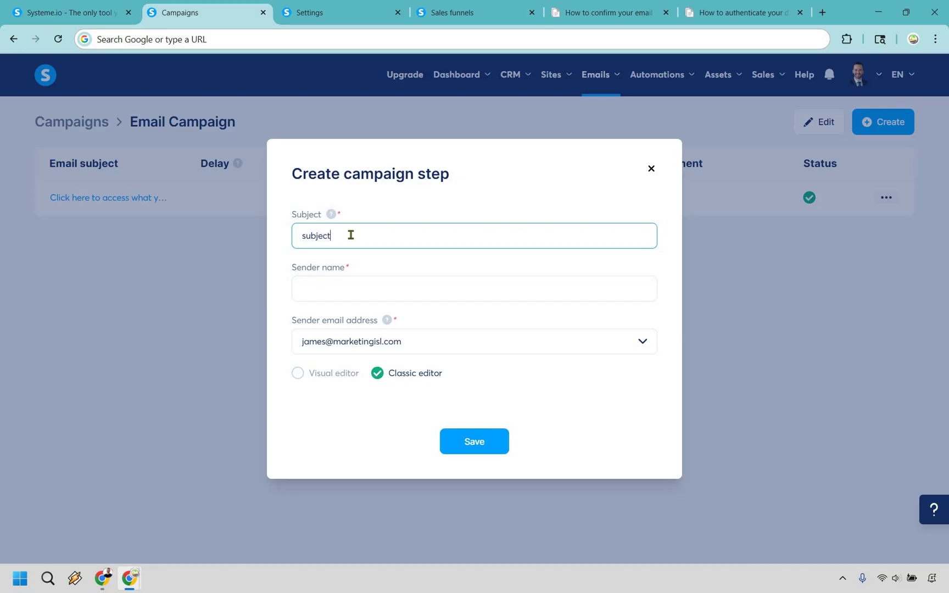
{"action": "key", "text": "Tab"}
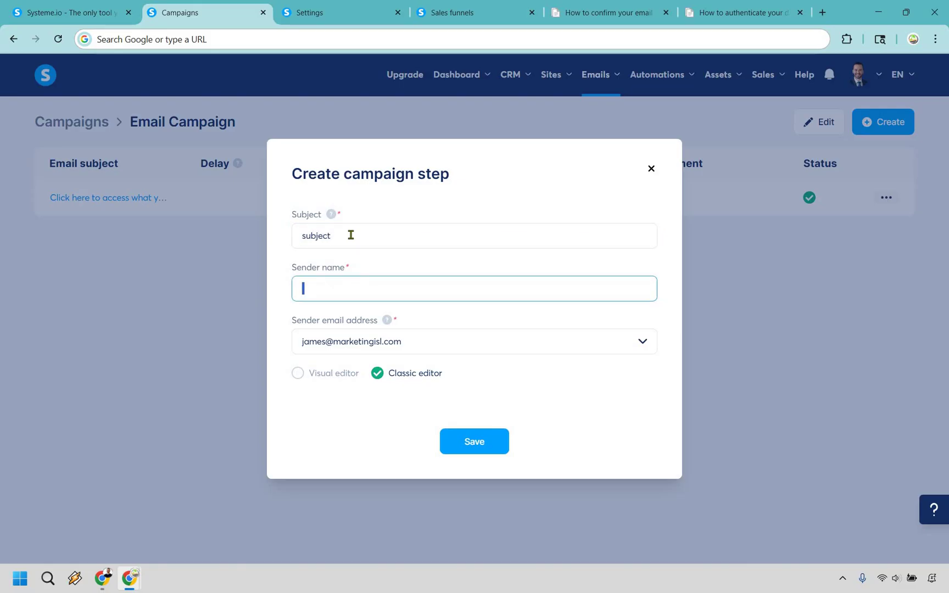
{"action": "type", "text": "james"}
{"action": "left_click", "coordinate": [482, 440]}
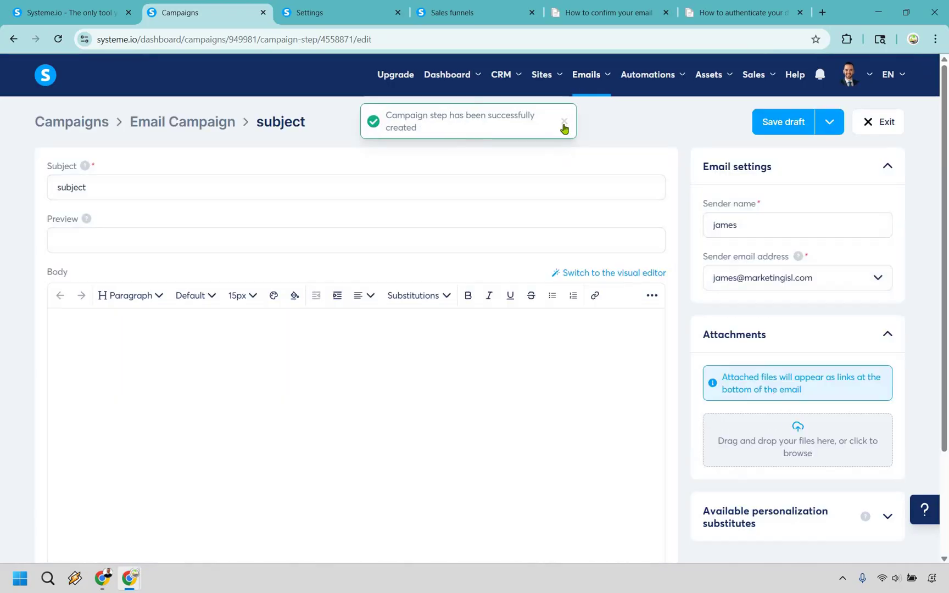
Write "email" as the second email's body, then save and publish it
{"action": "left_click", "coordinate": [143, 363]}
{"action": "type", "text": "email"}
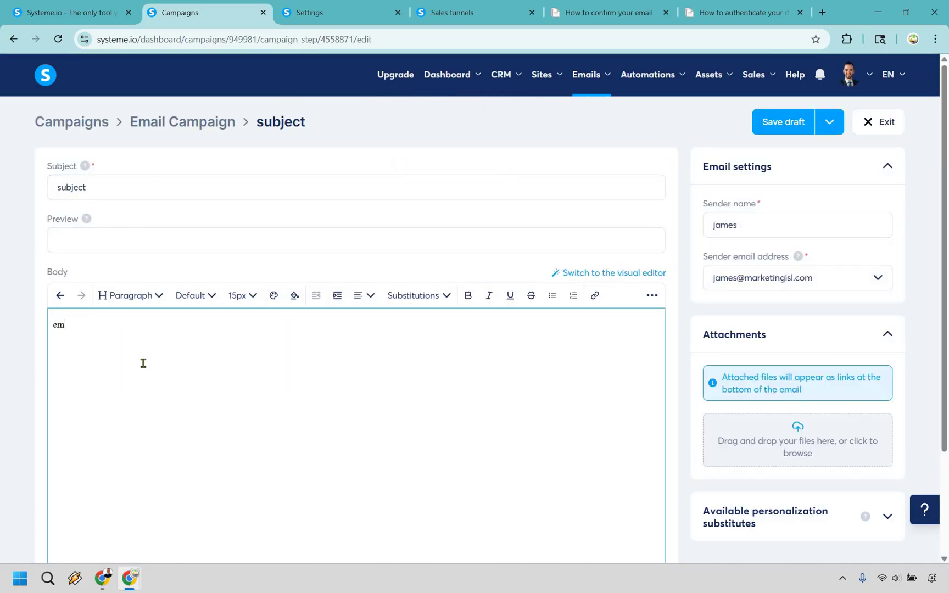
{"action": "left_click", "coordinate": [832, 121]}
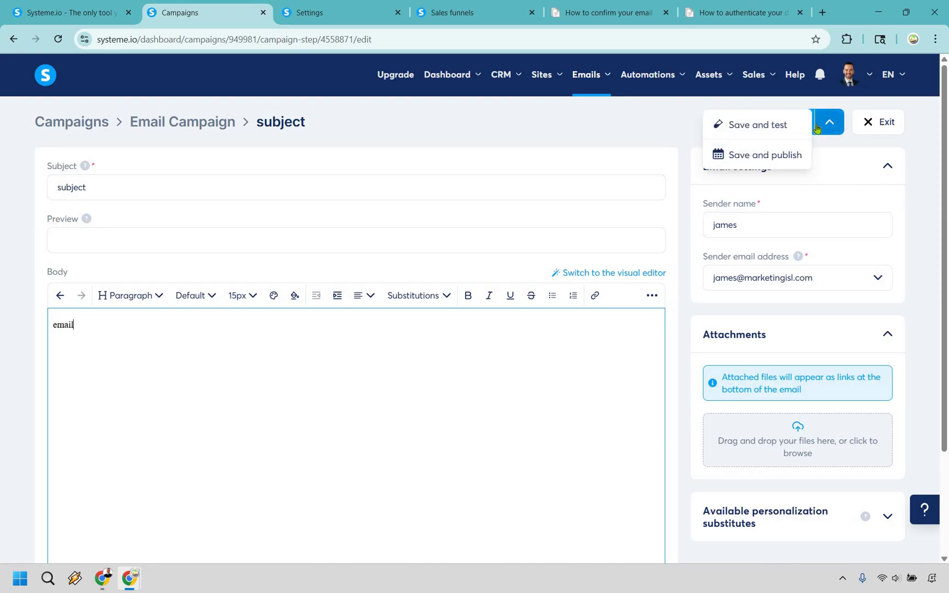
{"action": "left_click", "coordinate": [782, 156]}
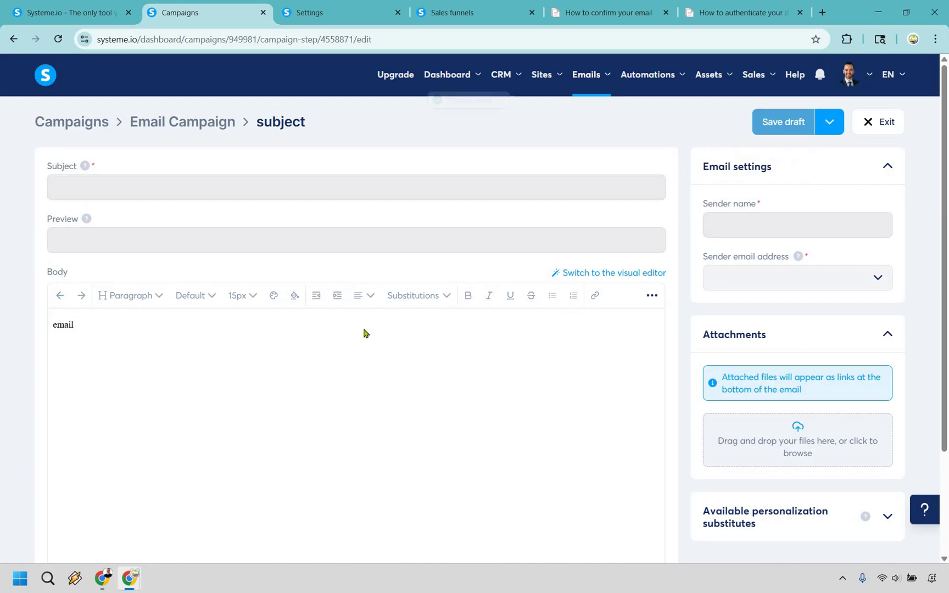
Set the second email to be sent after "Click here to access what you requested" in its activation settings
{"action": "left_click", "coordinate": [471, 269]}
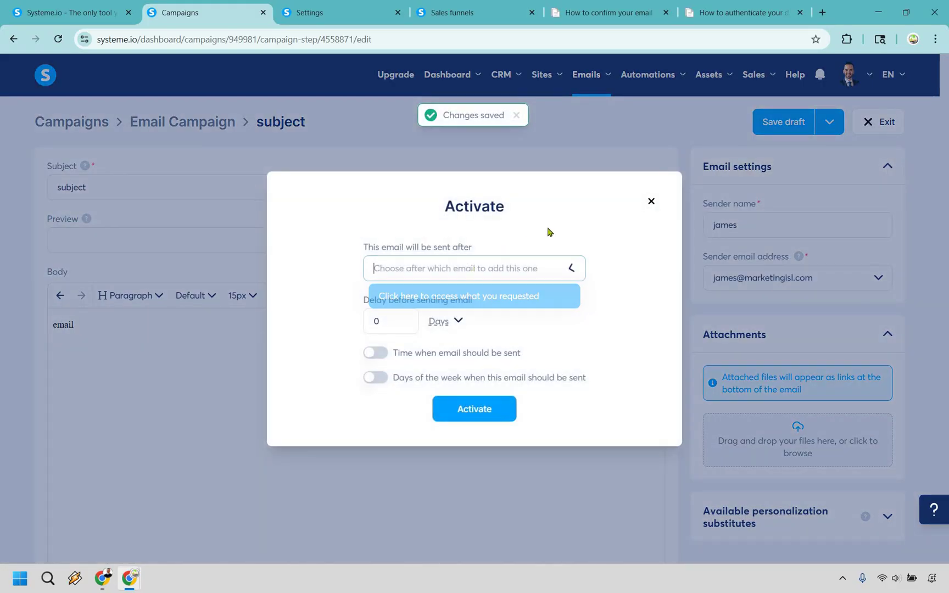
{"action": "left_click", "coordinate": [517, 276]}
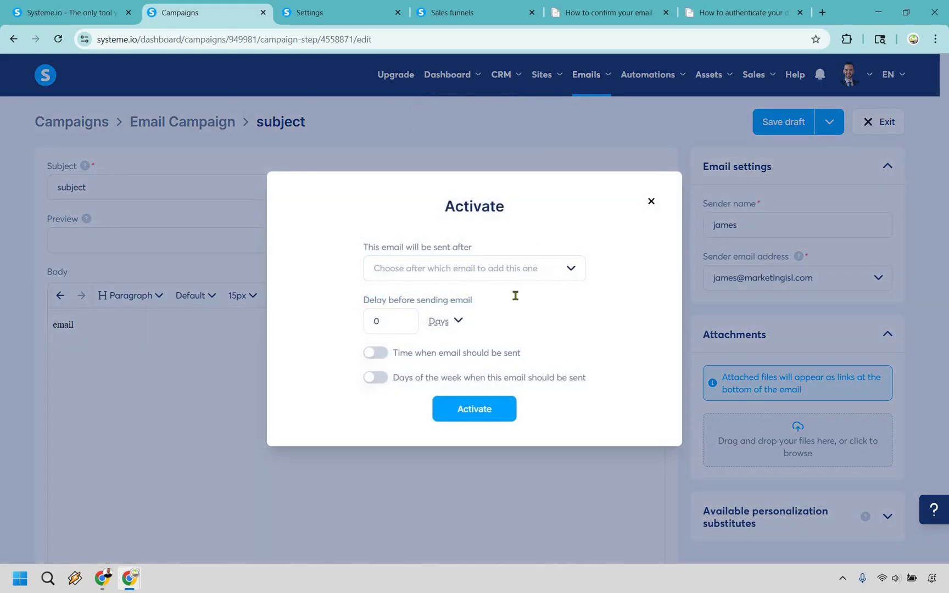
{"action": "left_click", "coordinate": [515, 296]}
{"action": "left_click", "coordinate": [628, 292]}
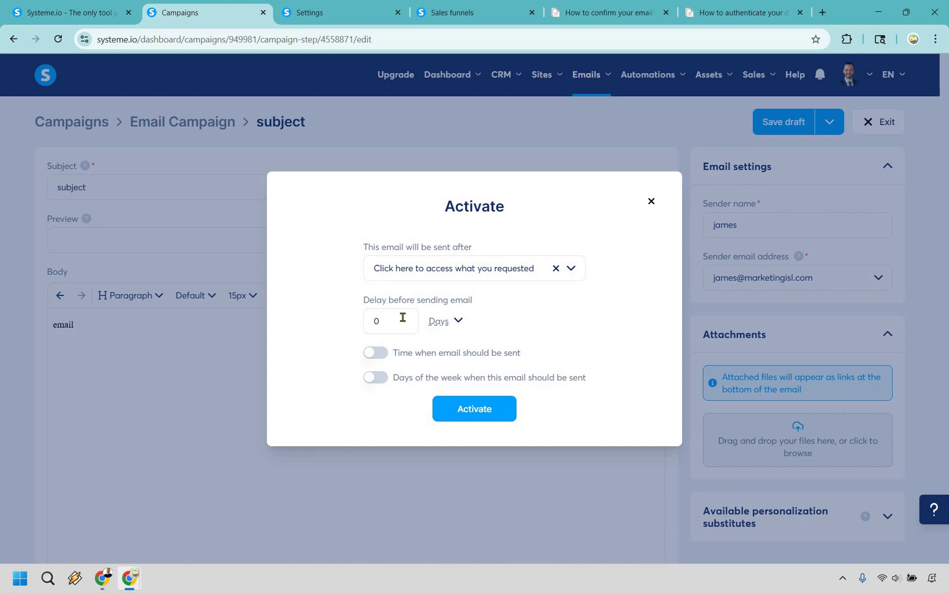
{"action": "left_click", "coordinate": [376, 318]}
{"action": "key", "text": "ctrl+a"}
{"action": "type", "text": "1"}
{"action": "left_click", "coordinate": [474, 415]}
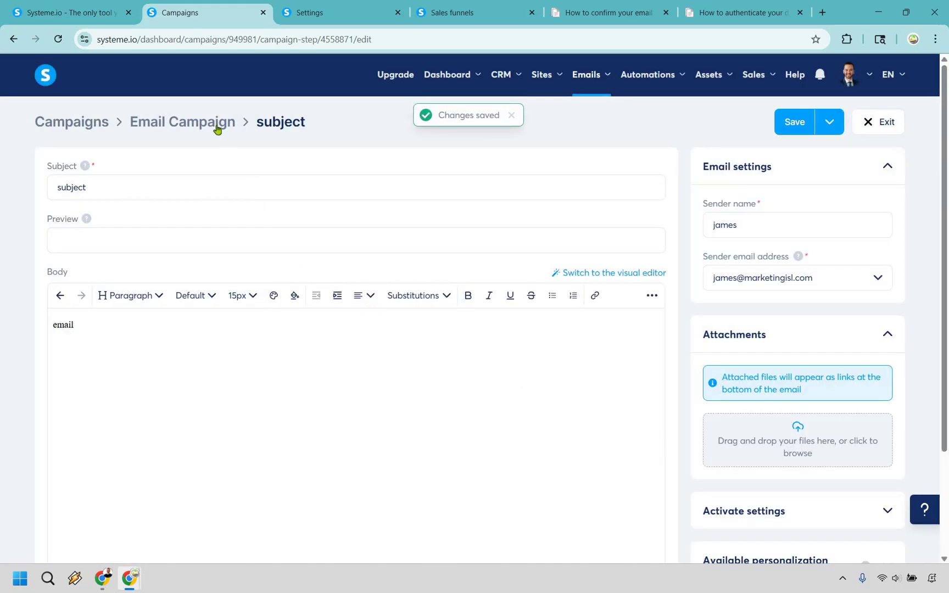
{"action": "left_click", "coordinate": [217, 123]}
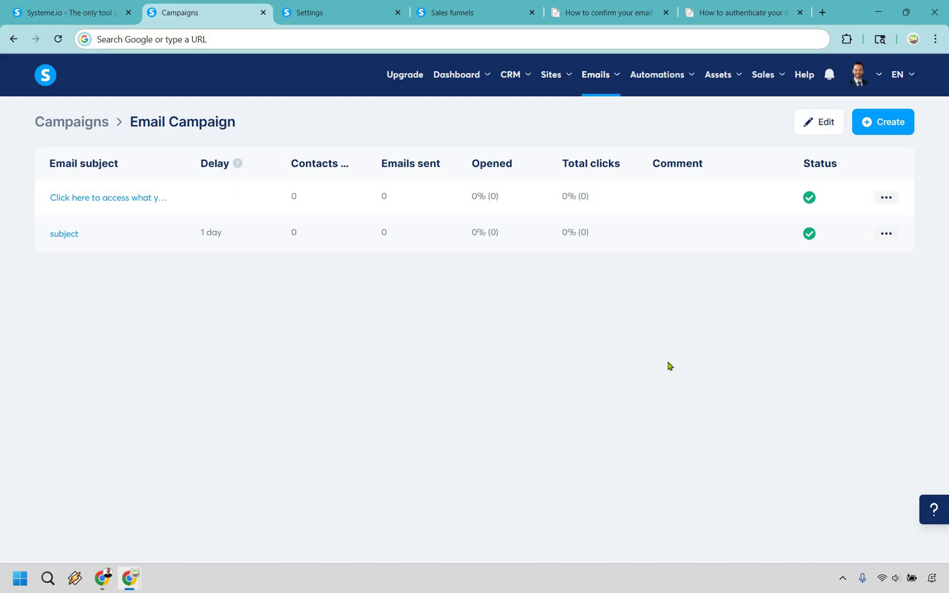
Create a sales funnel named "Example Funnel" with the goal "Build an audience" and U.S. Dollar as currency
{"action": "left_click", "coordinate": [462, 12]}
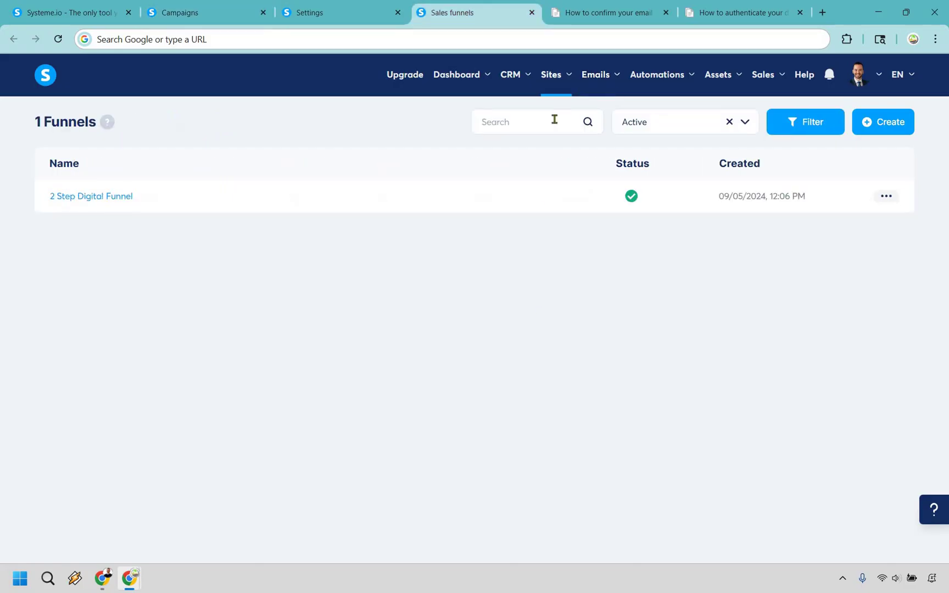
{"action": "left_click", "coordinate": [555, 75]}
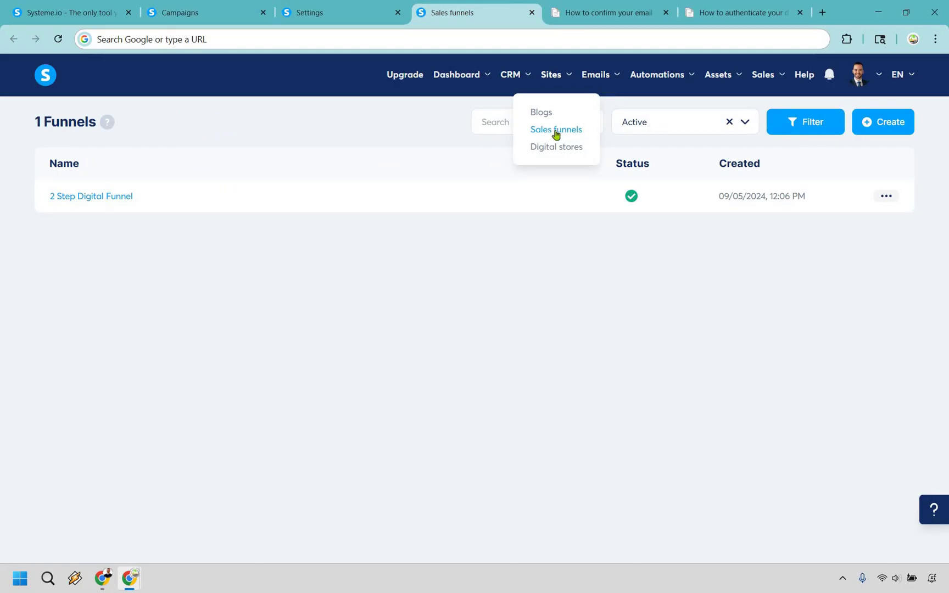
{"action": "left_click", "coordinate": [485, 325]}
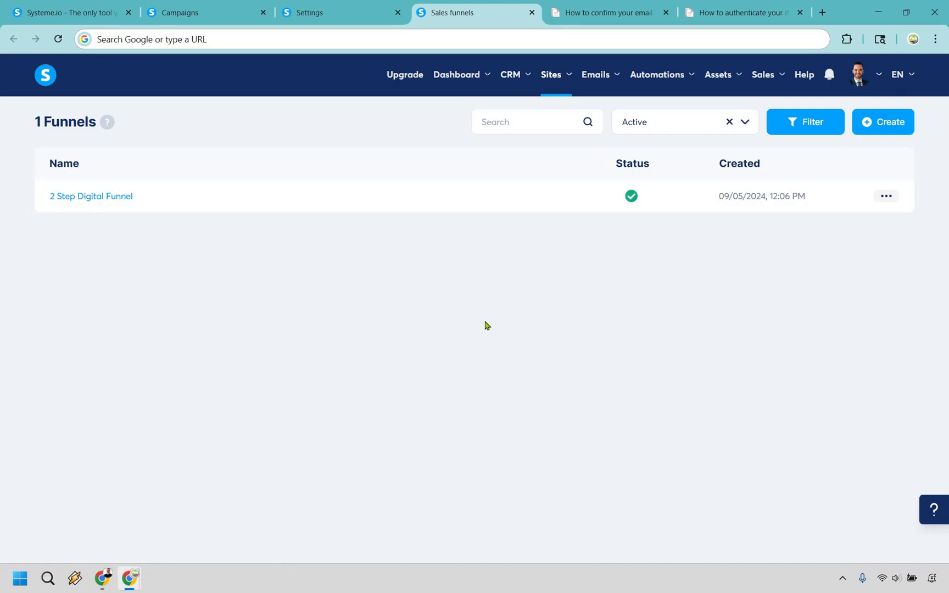
{"action": "left_click", "coordinate": [886, 123]}
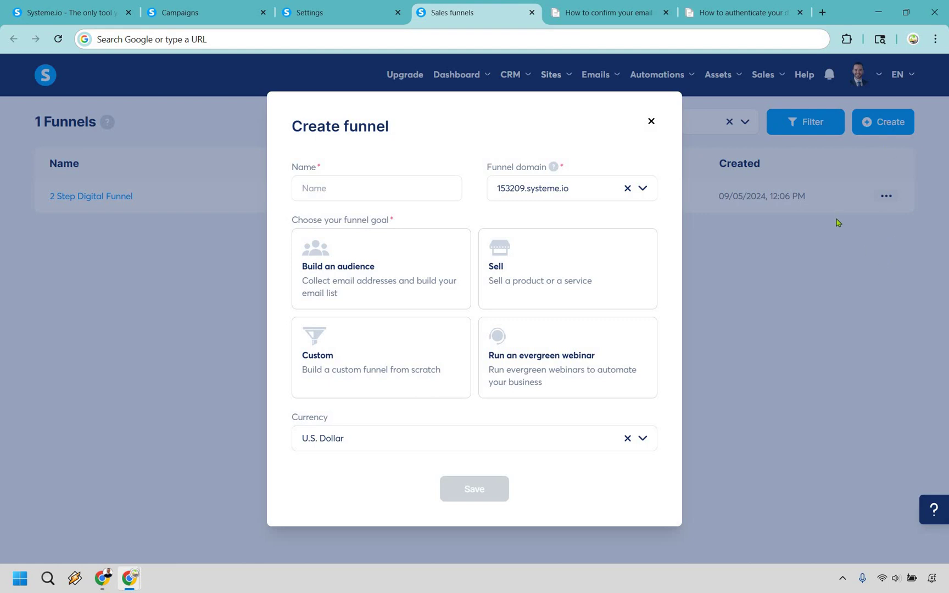
{"action": "left_click", "coordinate": [381, 188]}
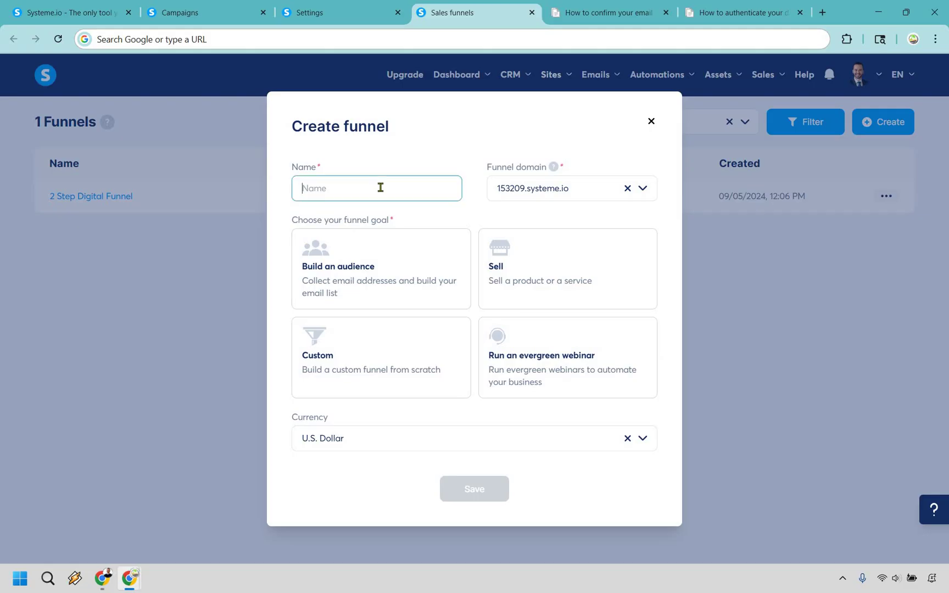
{"action": "type", "text": "Example Funnel"}
{"action": "left_click", "coordinate": [388, 262]}
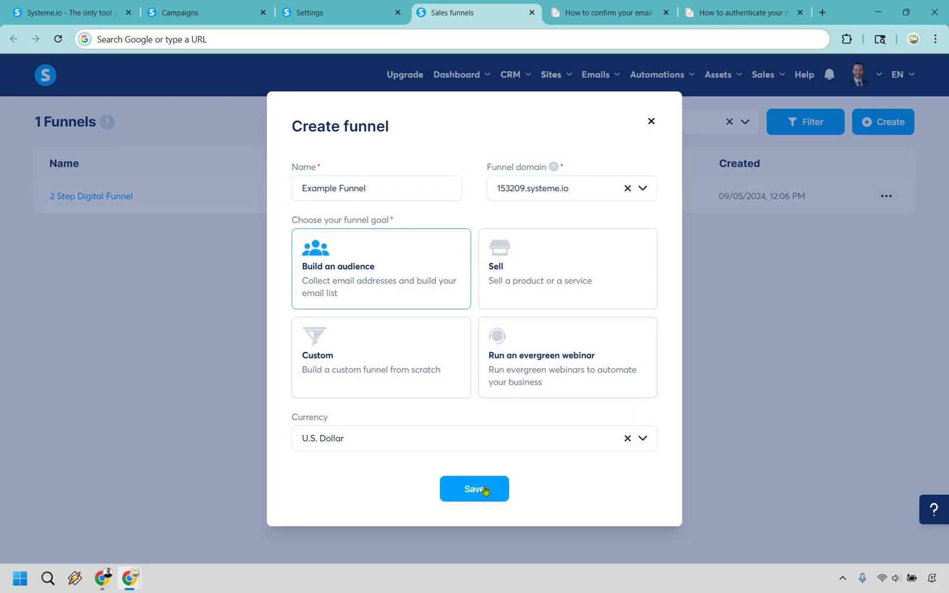
{"action": "left_click", "coordinate": [475, 489]}
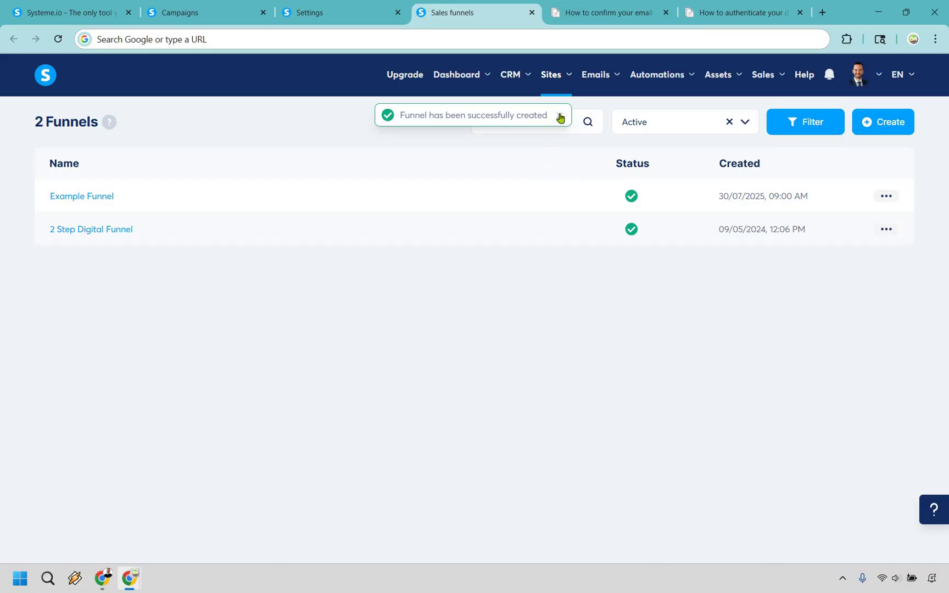
Apply the volunteer template to Example Funnel's squeeze page and the "Thank you for signing up!" template with framed pictures to its thank-you page
{"action": "left_click", "coordinate": [82, 197]}
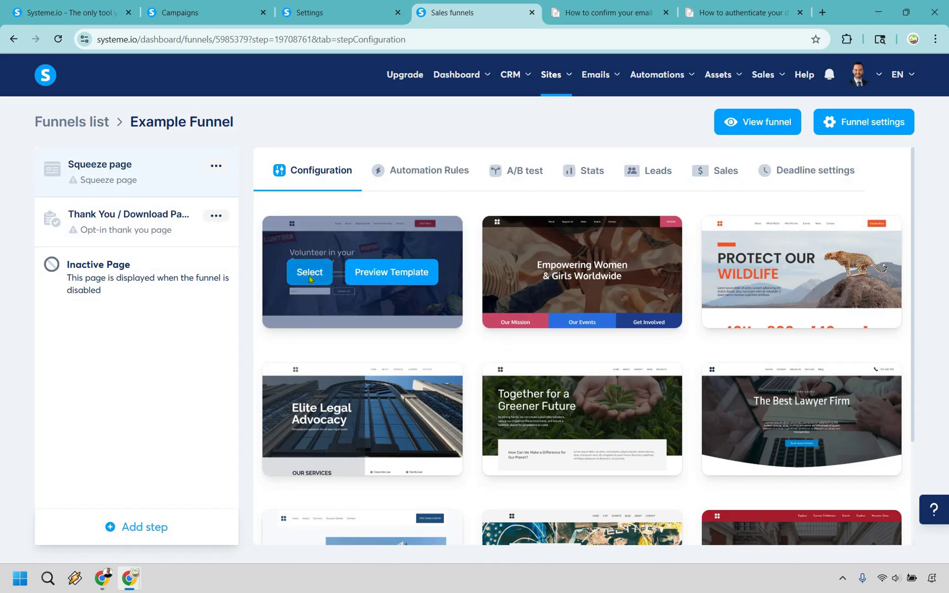
{"action": "left_click", "coordinate": [309, 273]}
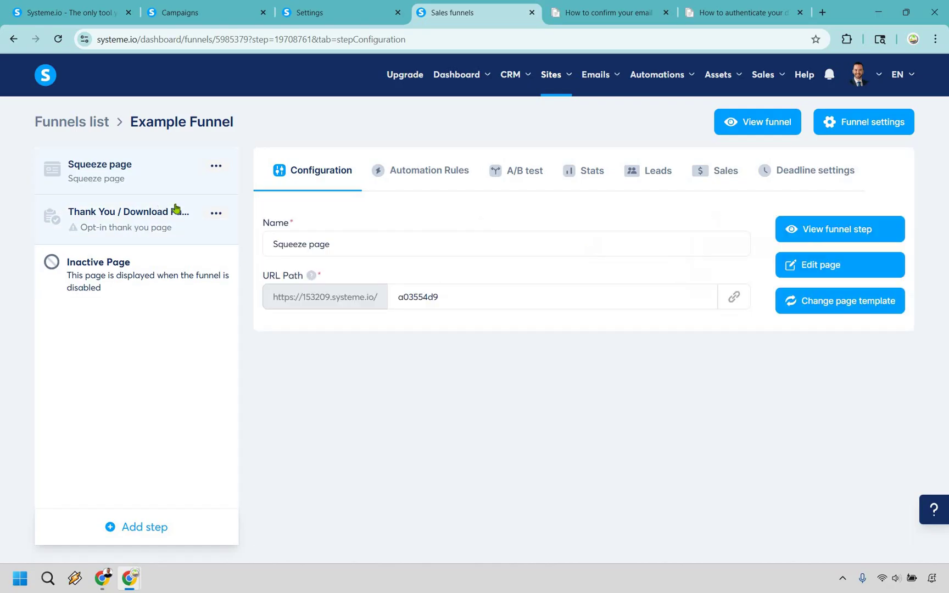
{"action": "left_click", "coordinate": [176, 208]}
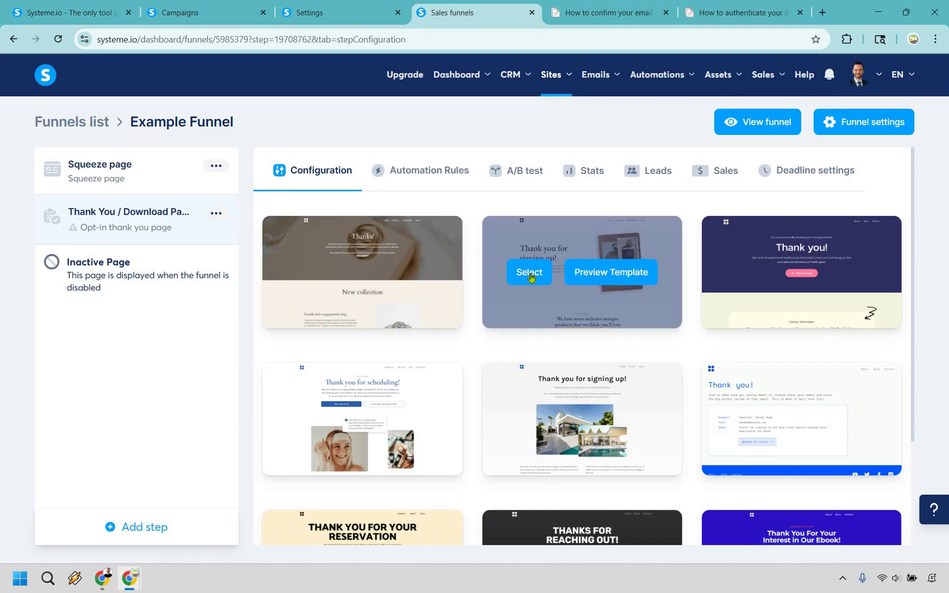
{"action": "left_click", "coordinate": [530, 277]}
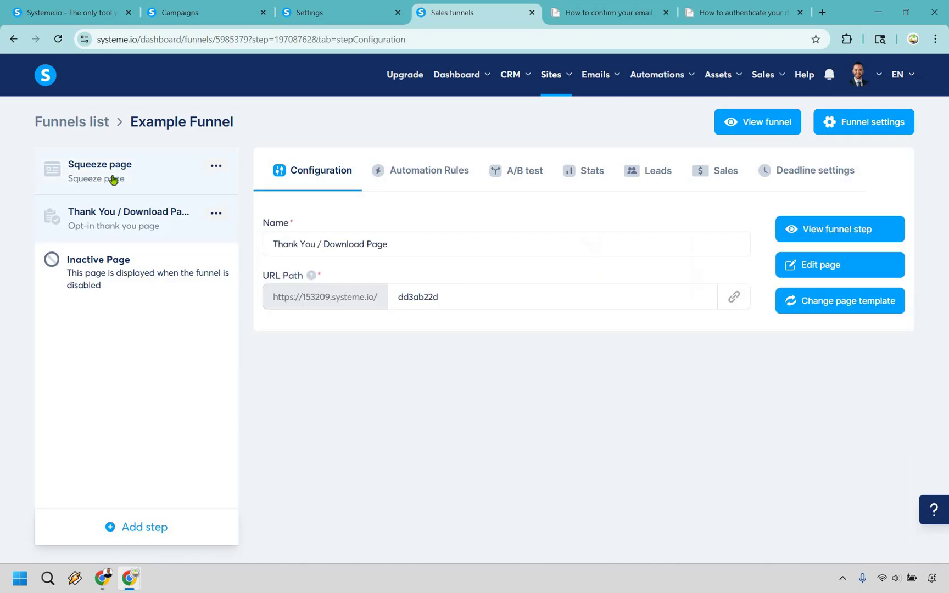
Open the squeeze page for editing and check the Contact Us button's action and redirect settings
{"action": "left_click", "coordinate": [116, 175]}
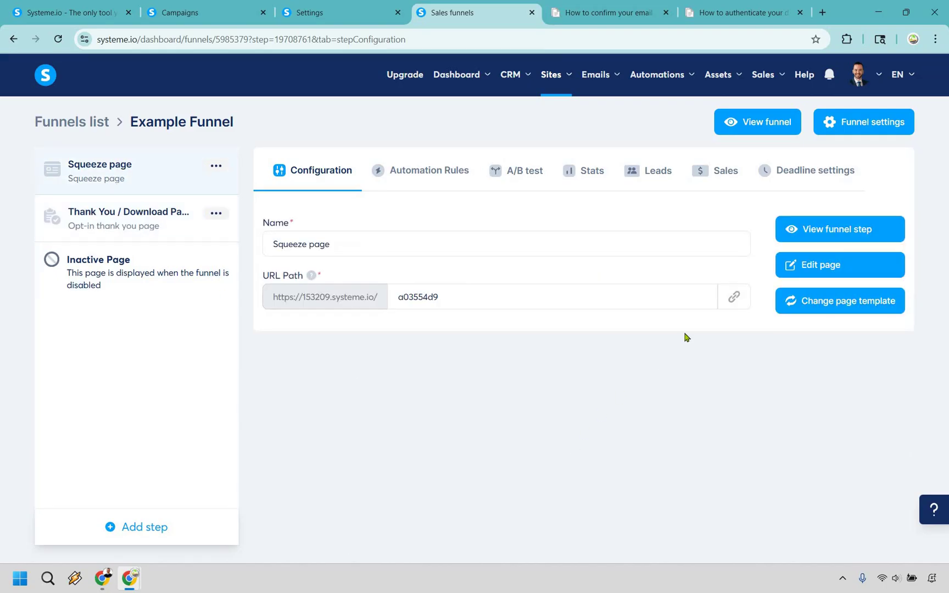
{"action": "left_click", "coordinate": [817, 273]}
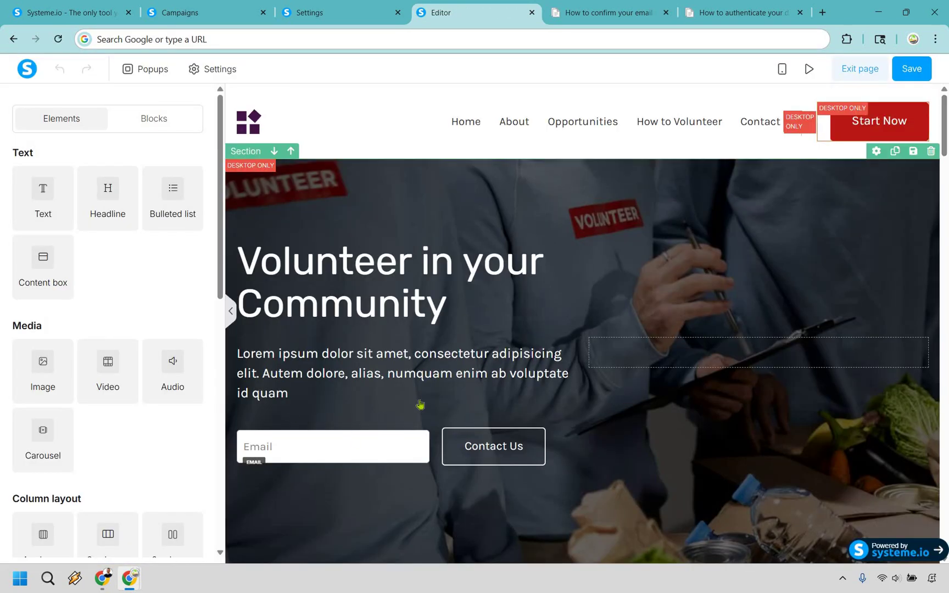
{"action": "left_click", "coordinate": [501, 452]}
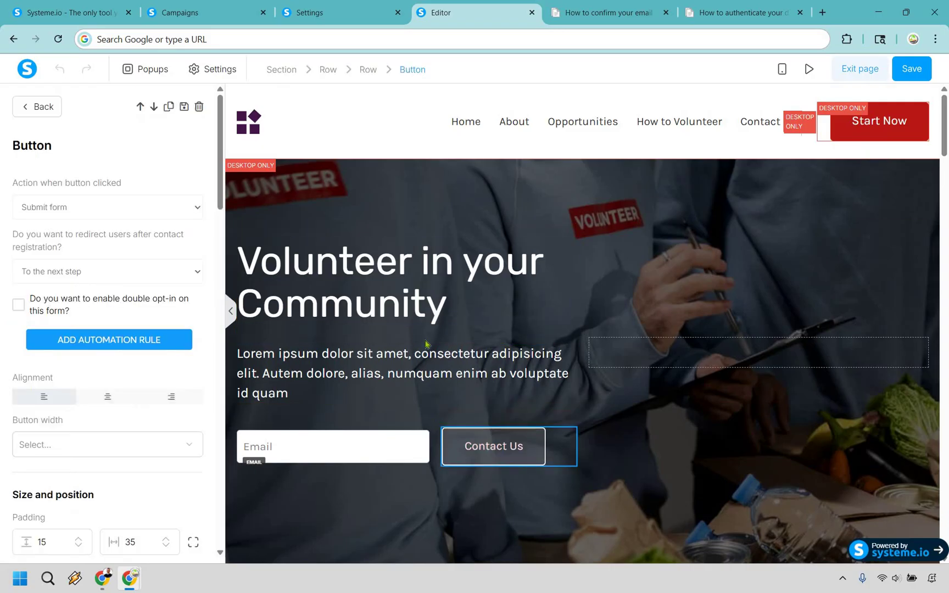
{"action": "left_click", "coordinate": [121, 212]}
{"action": "key", "text": "Escape"}
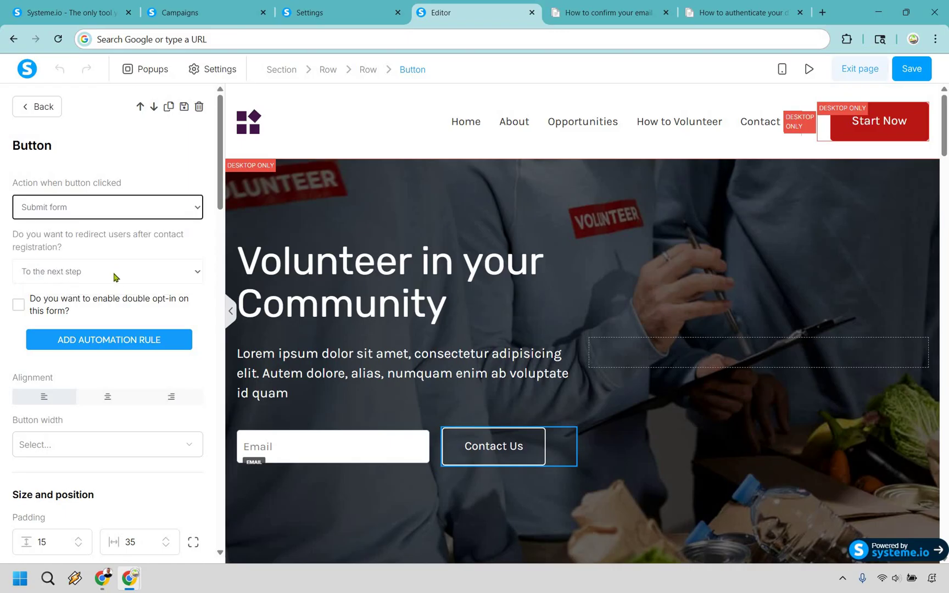
{"action": "left_click", "coordinate": [116, 277]}
{"action": "left_click", "coordinate": [114, 271]}
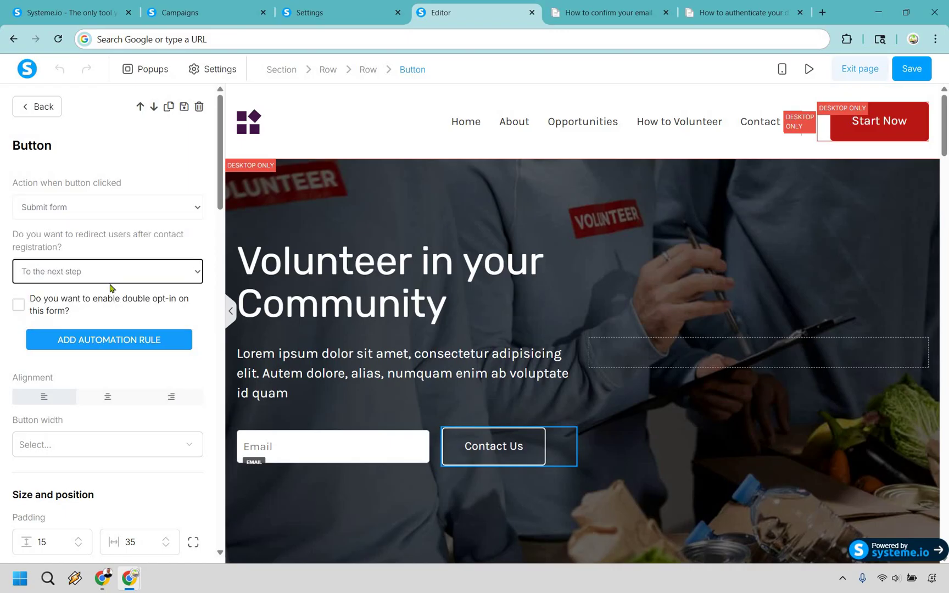
Add an automation rule to the Contact Us button that subscribes contacts to "Email Campaign", then save and exit the page
{"action": "left_click", "coordinate": [126, 342]}
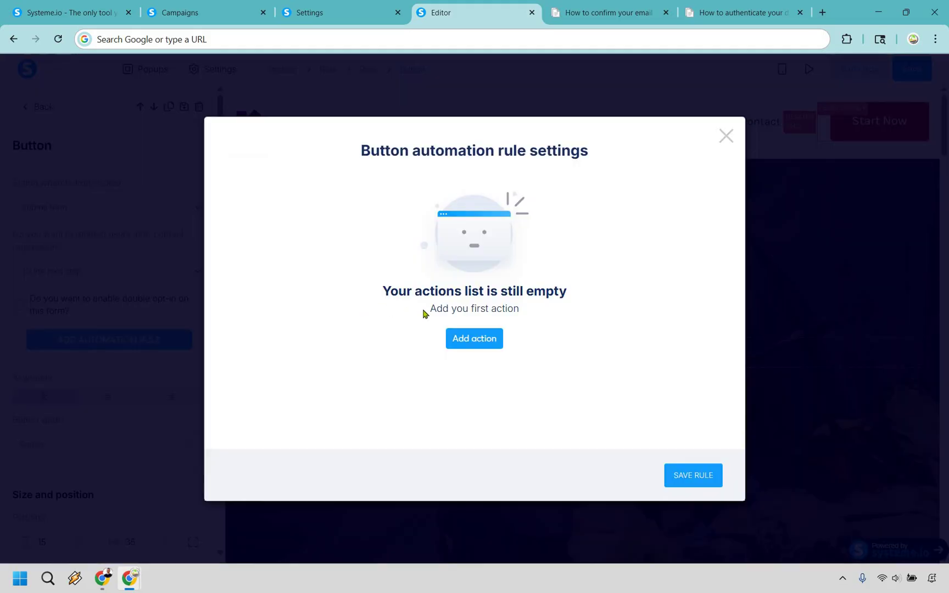
{"action": "left_click", "coordinate": [477, 340]}
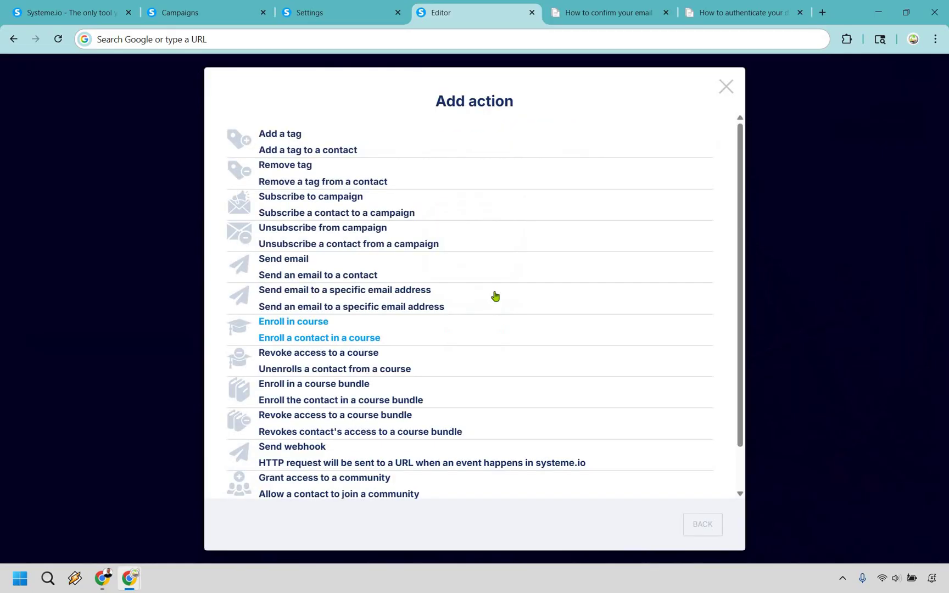
{"action": "left_click", "coordinate": [343, 200]}
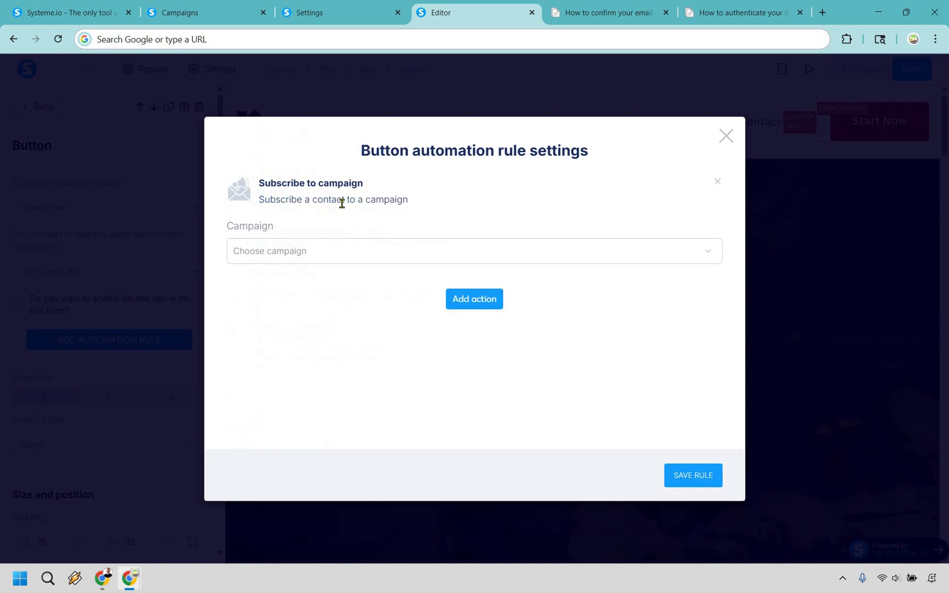
{"action": "left_click", "coordinate": [316, 252]}
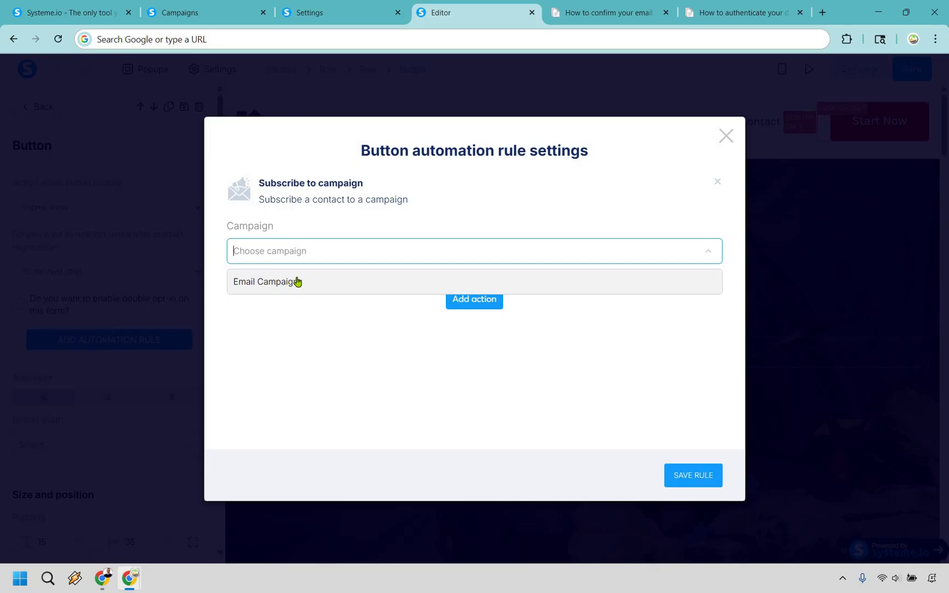
{"action": "left_click", "coordinate": [297, 282]}
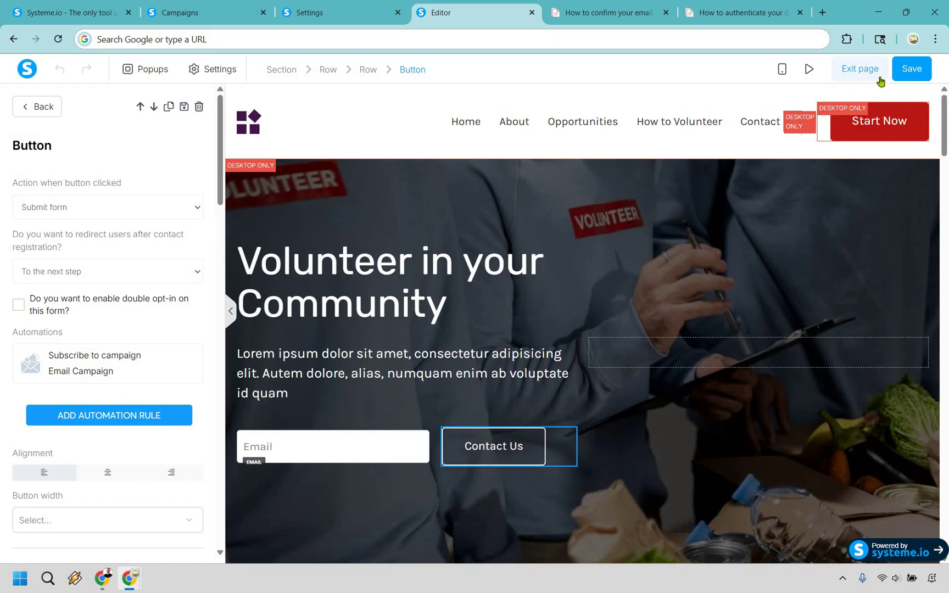
{"action": "left_click", "coordinate": [908, 77]}
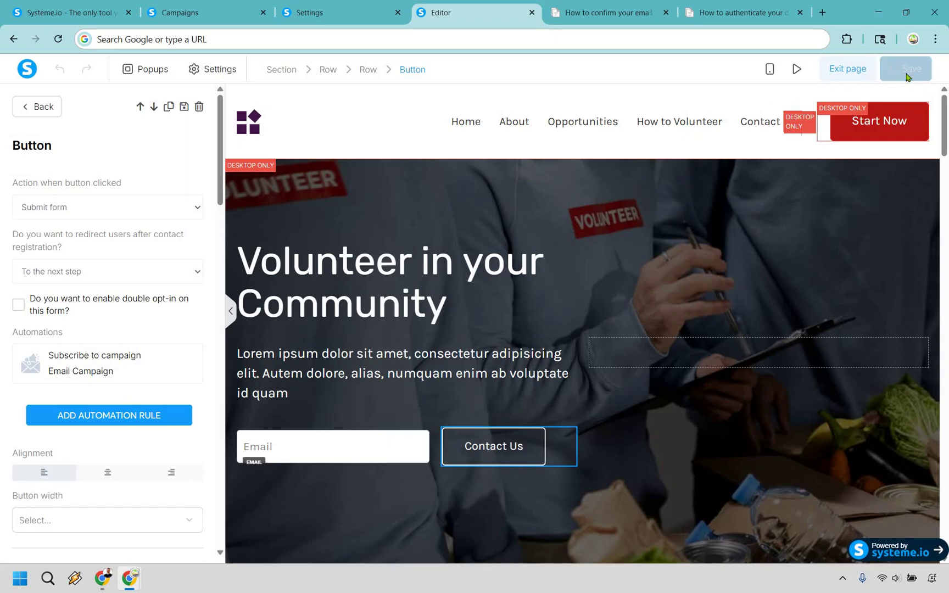
{"action": "left_click", "coordinate": [860, 70]}
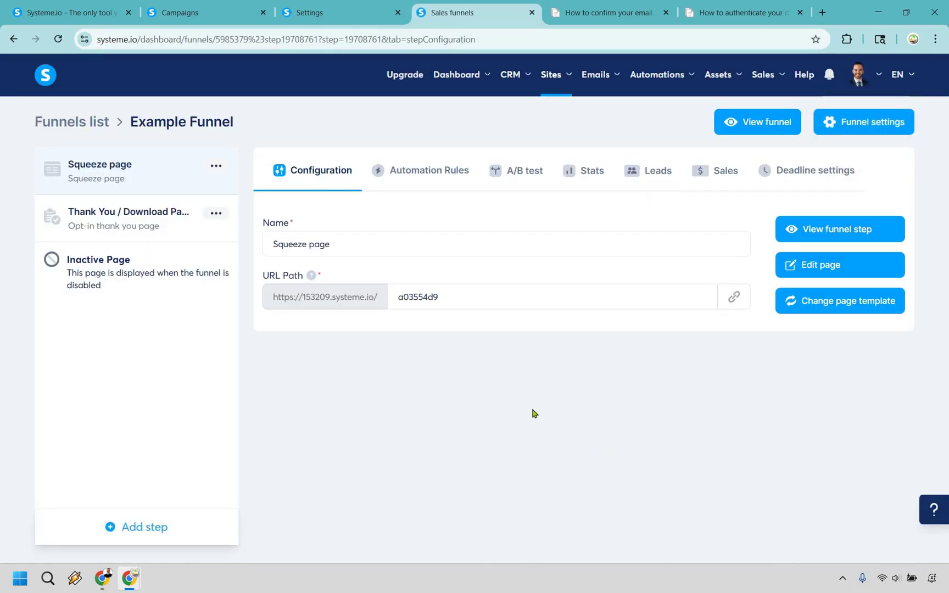
Check the squeeze page's automation rules and view the live page in a new tab, then return to the Systeme.io homepage
{"action": "left_click", "coordinate": [416, 172]}
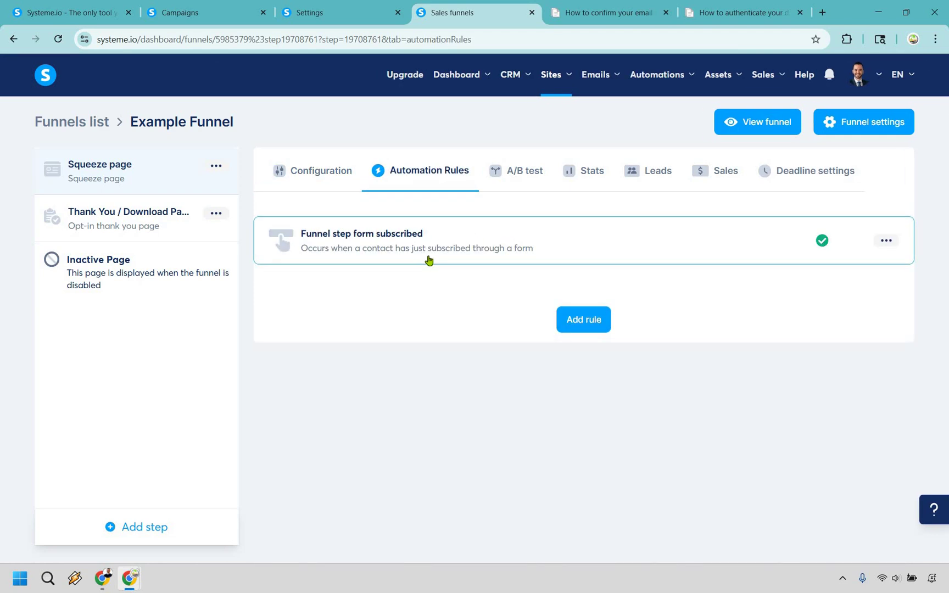
{"action": "left_click", "coordinate": [323, 173]}
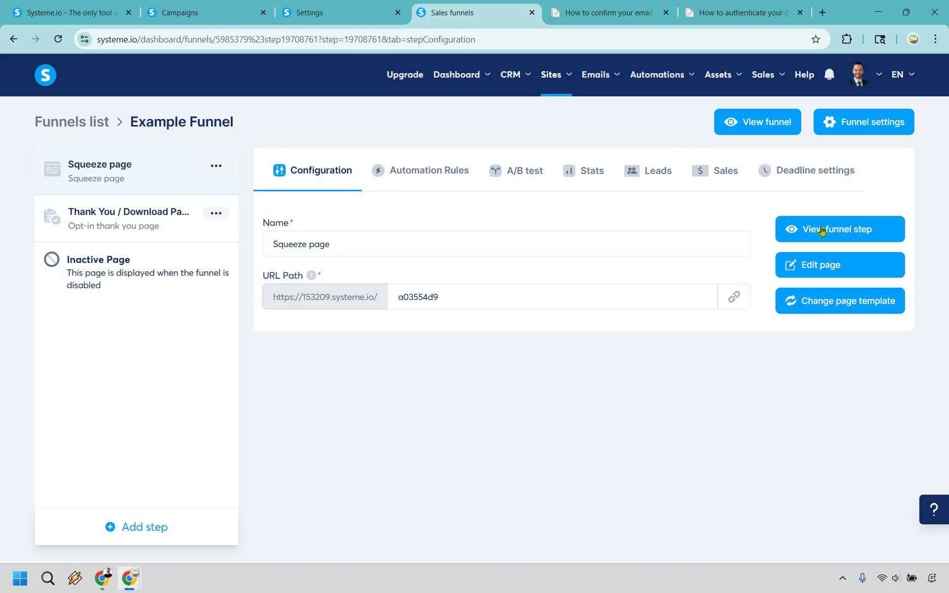
{"action": "right_click", "coordinate": [805, 244]}
{"action": "left_click", "coordinate": [714, 242]}
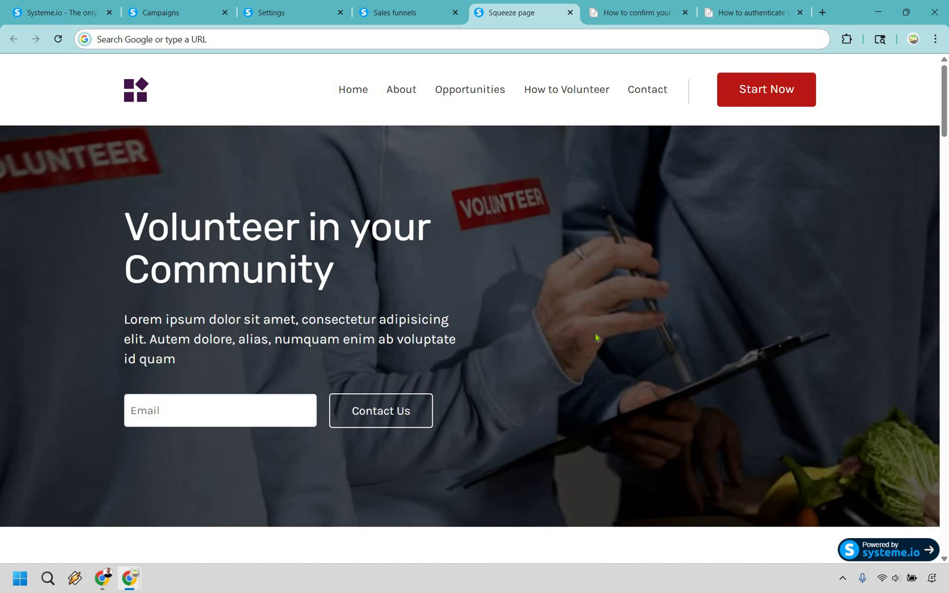
{"action": "key", "text": "ctrl+1"}
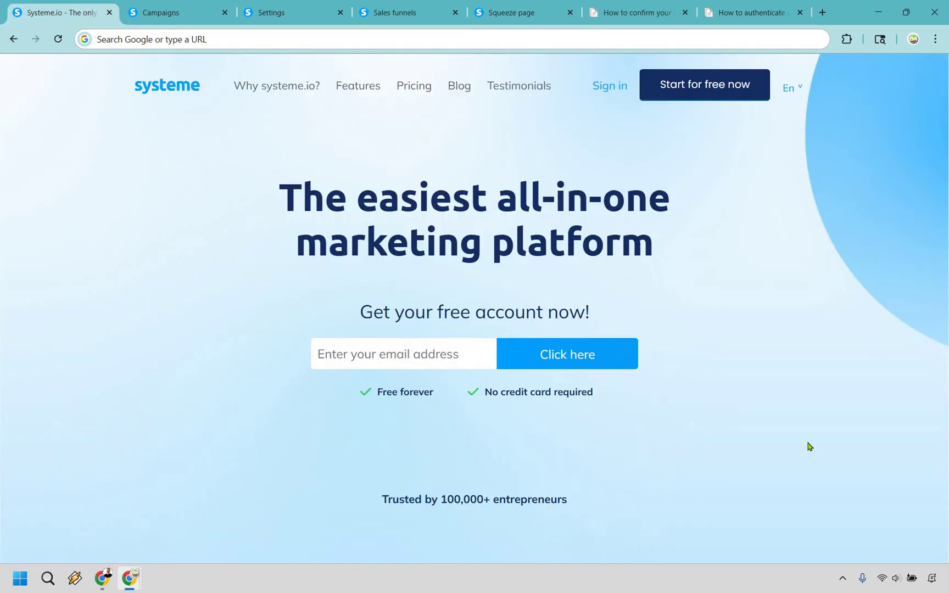